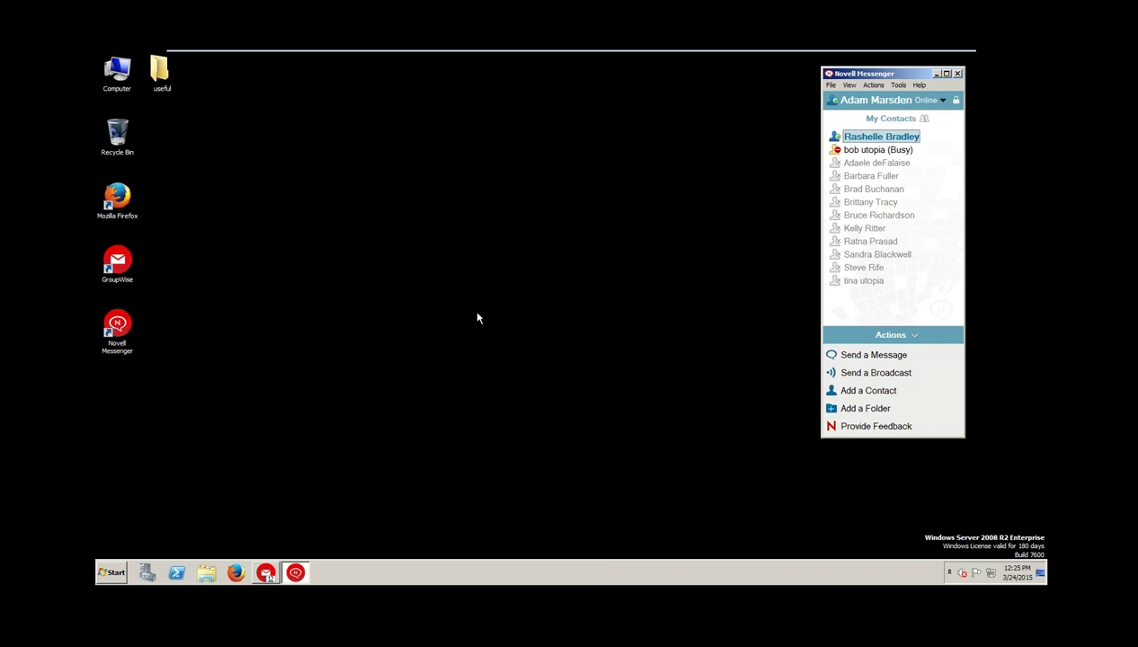
# Restore the GroupWise mailbox to a resized window shifted right so the desktop icons show
pyautogui.click(266, 574)
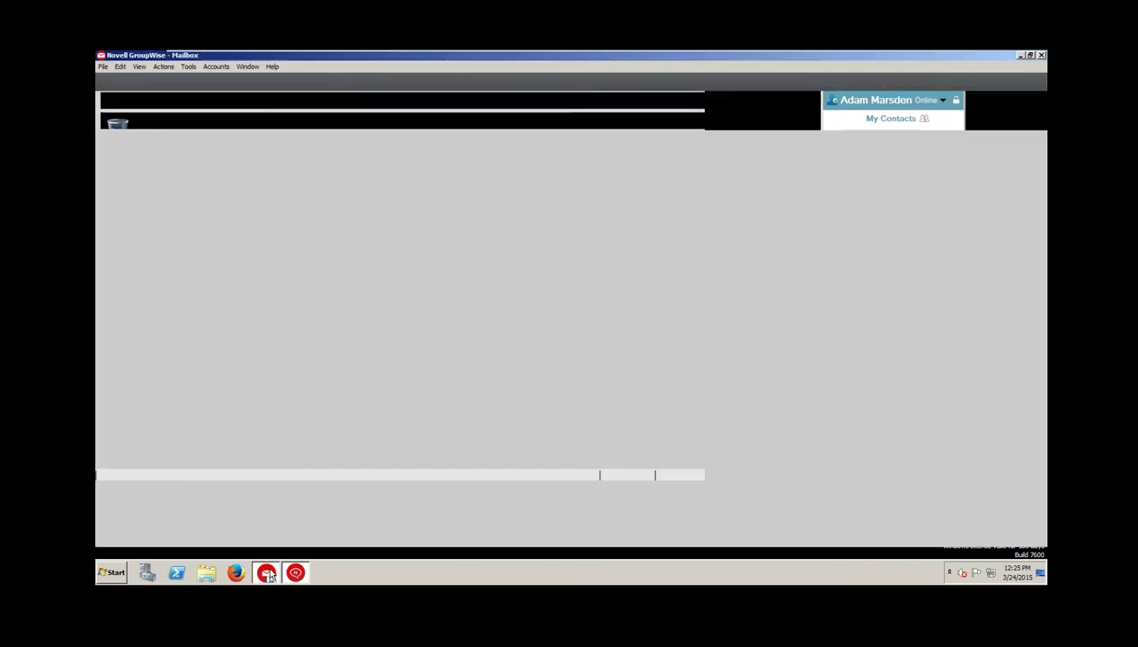
pyautogui.doubleClick(675, 58)
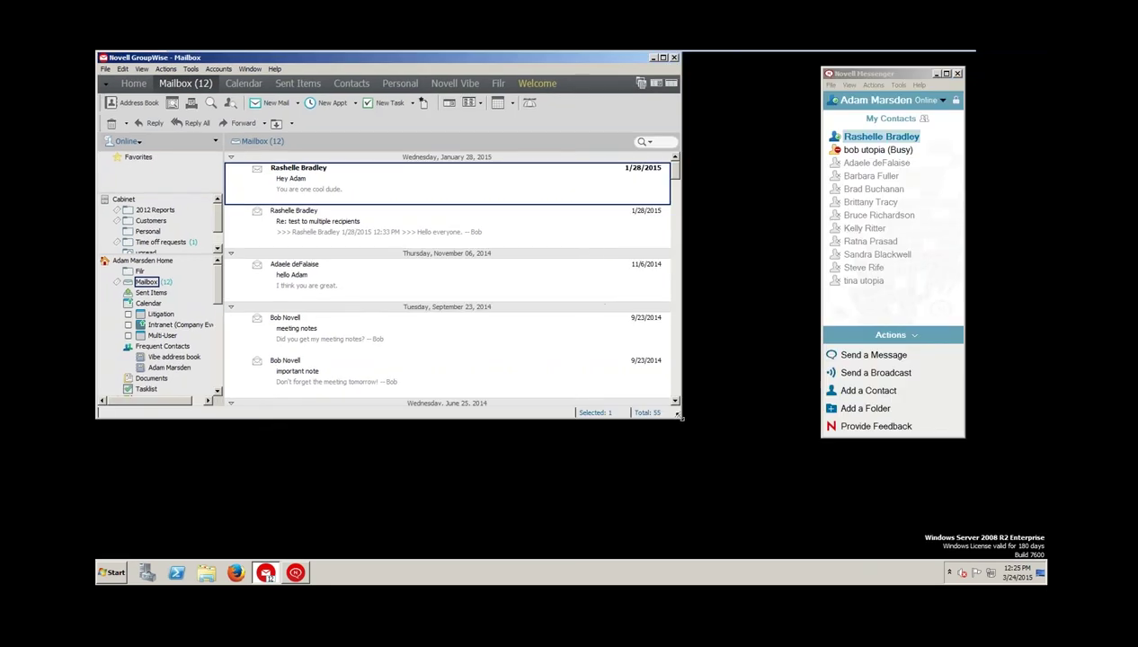
pyautogui.moveTo(723, 445); pyautogui.dragTo(828, 522)
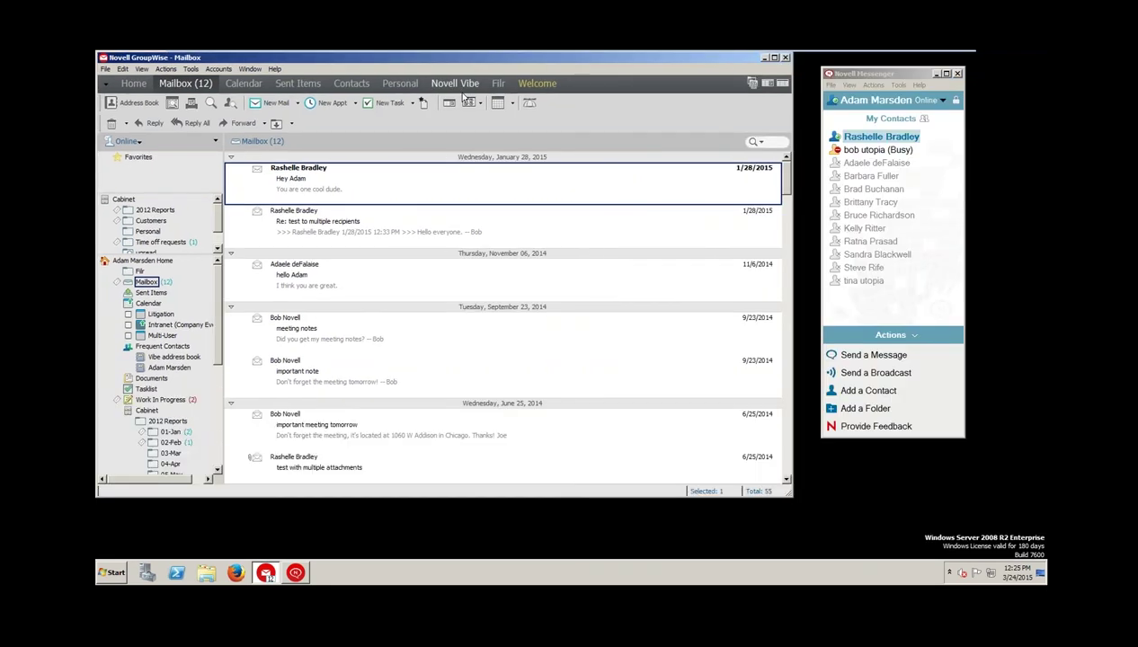
pyautogui.moveTo(401, 60); pyautogui.dragTo(451, 71)
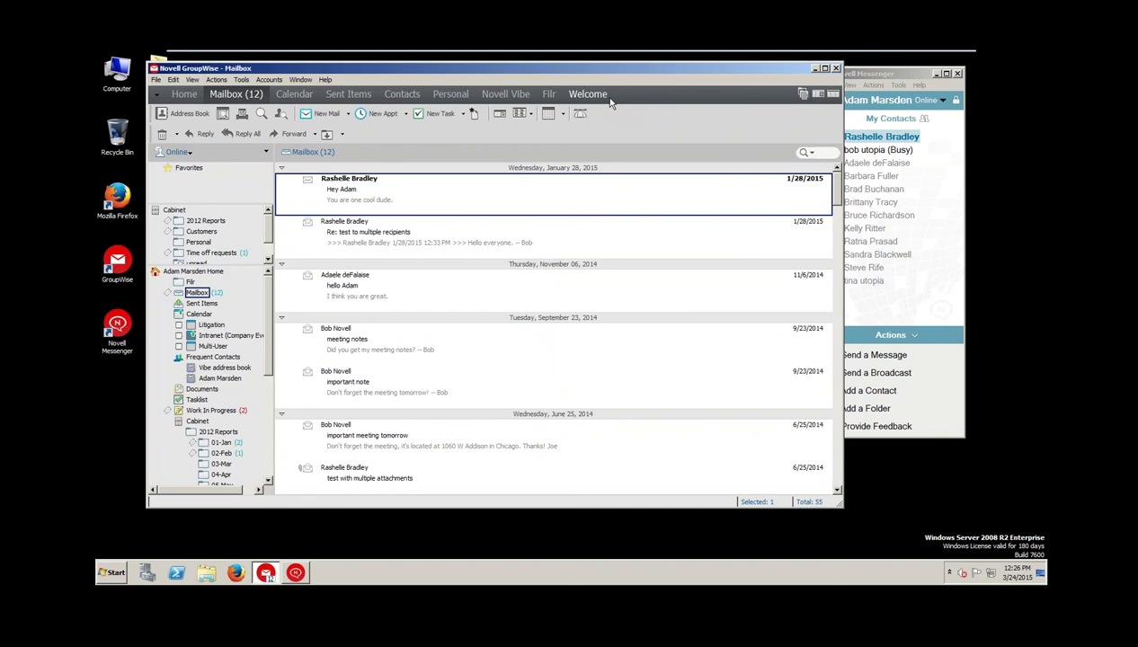
# Start a new mail message in an enlarged window, showing then hiding the Cc line
pyautogui.click(324, 113)
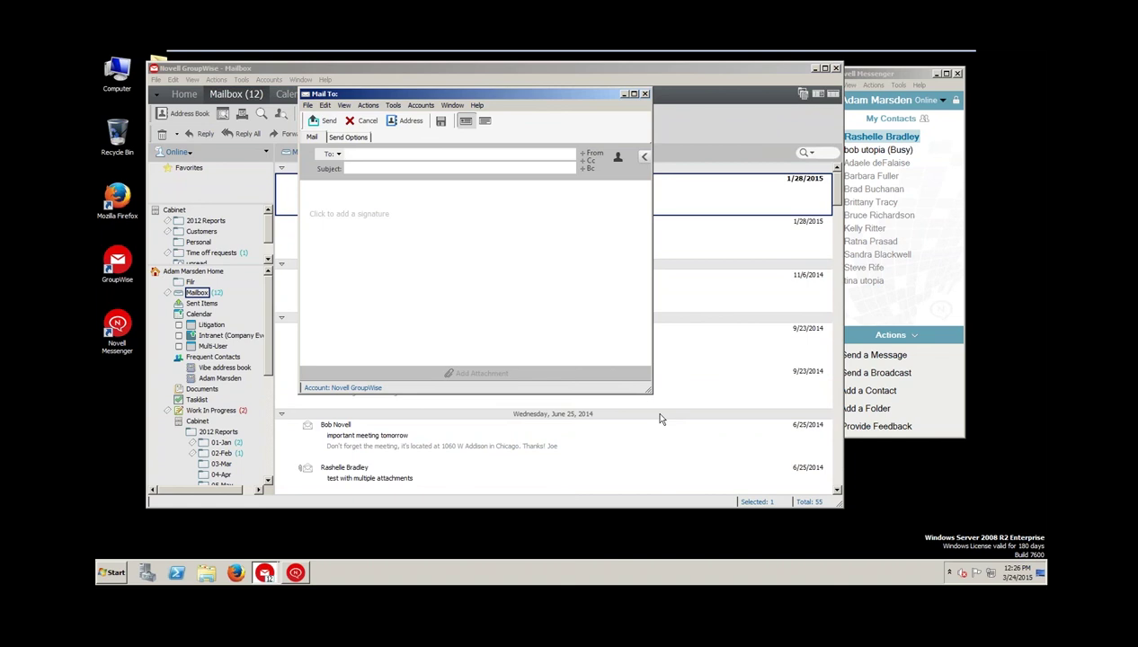
pyautogui.moveTo(648, 390); pyautogui.dragTo(710, 460)
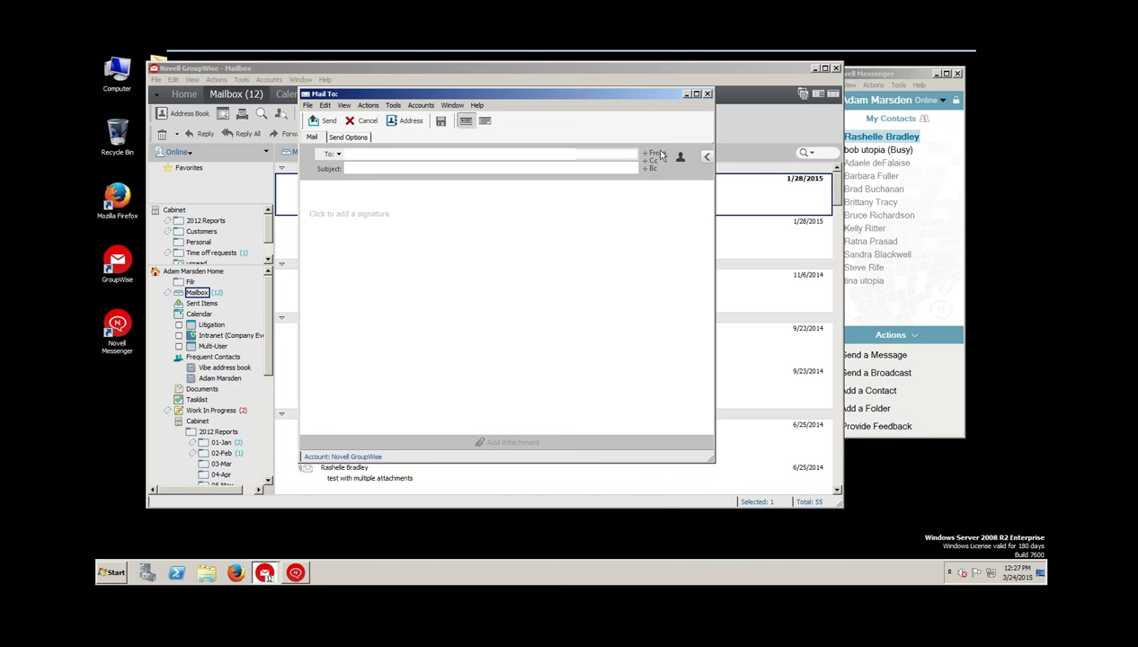
pyautogui.click(652, 160)
pyautogui.click(651, 161)
pyautogui.click(506, 442)
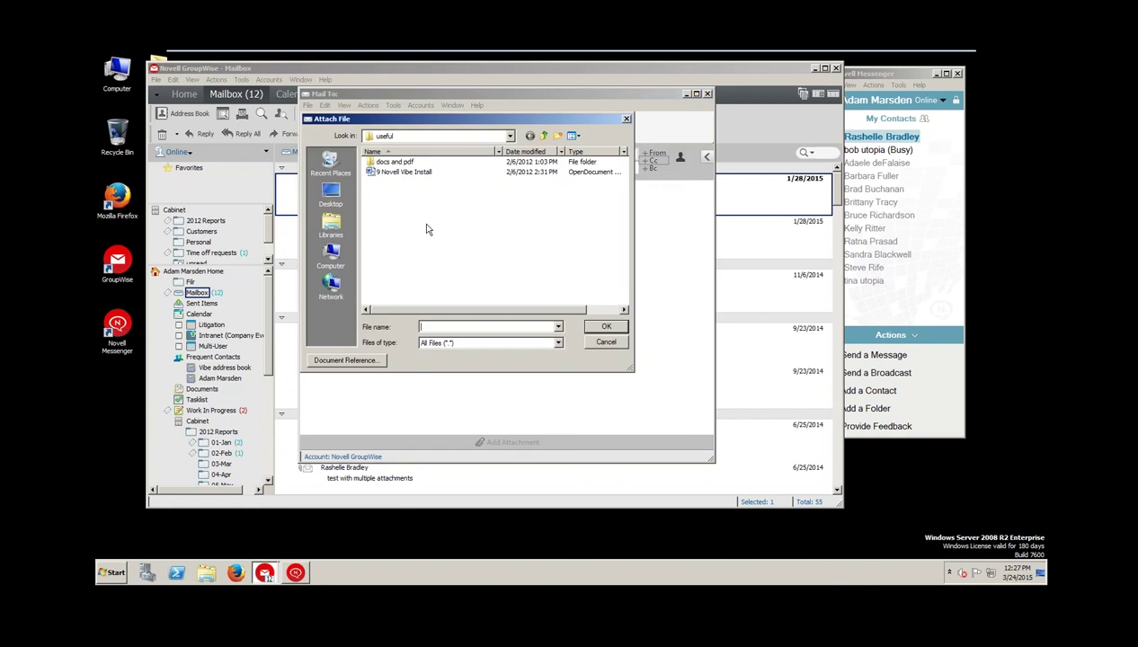
pyautogui.doubleClick(395, 171)
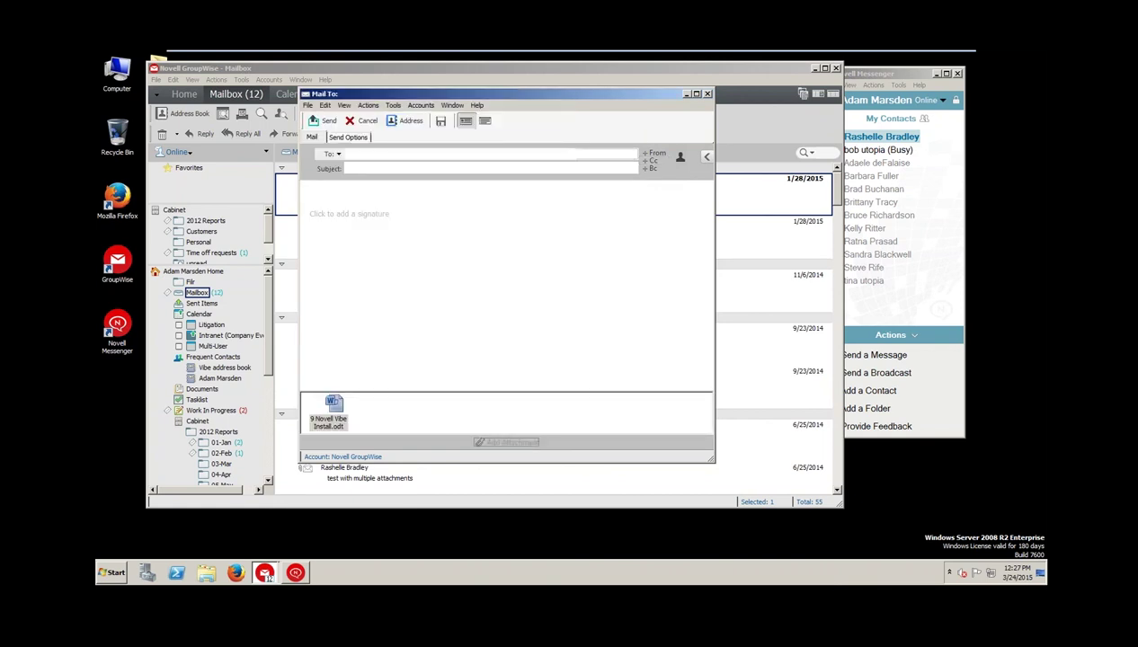
pyautogui.click(331, 414)
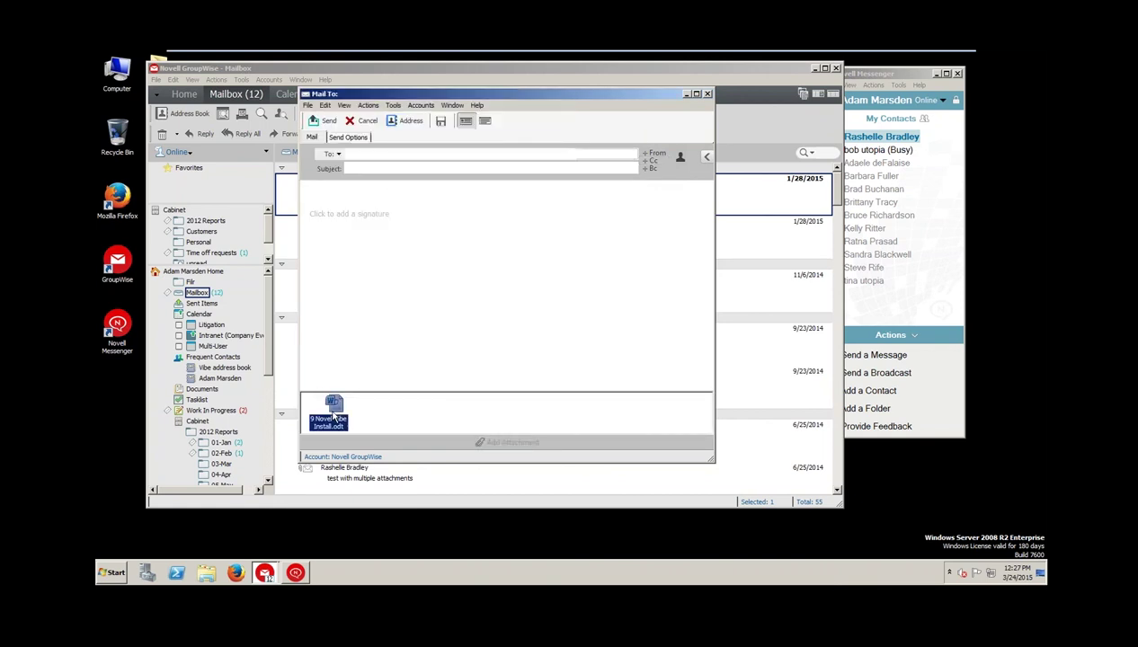
pyautogui.press('Delete')
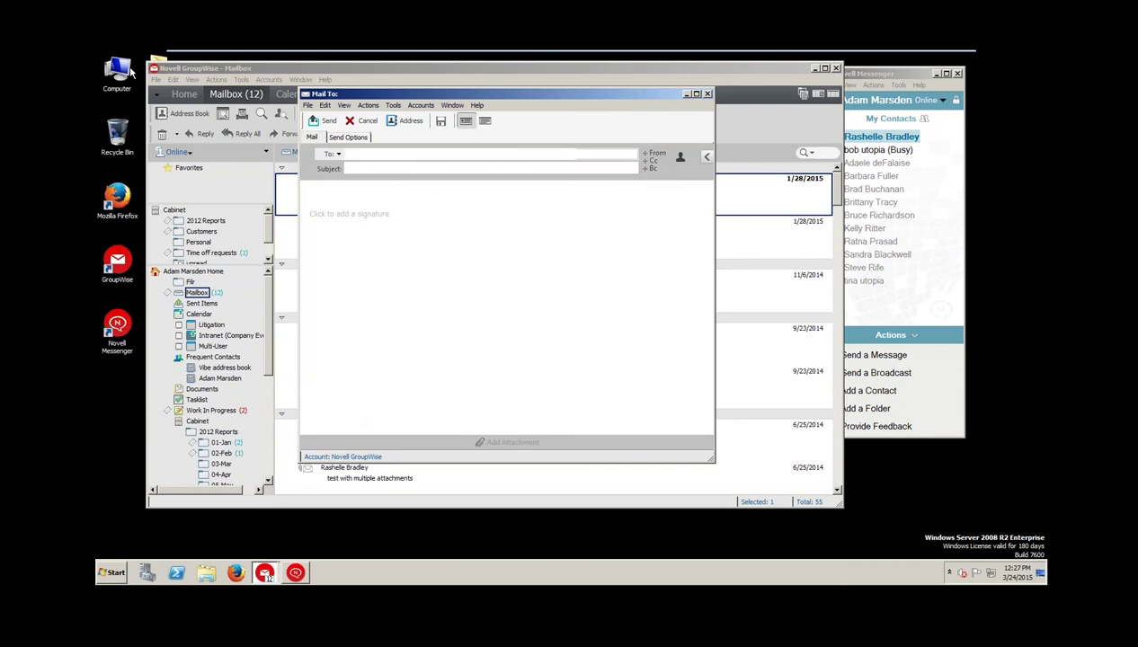
pyautogui.hotkey('alt', 'Tab')
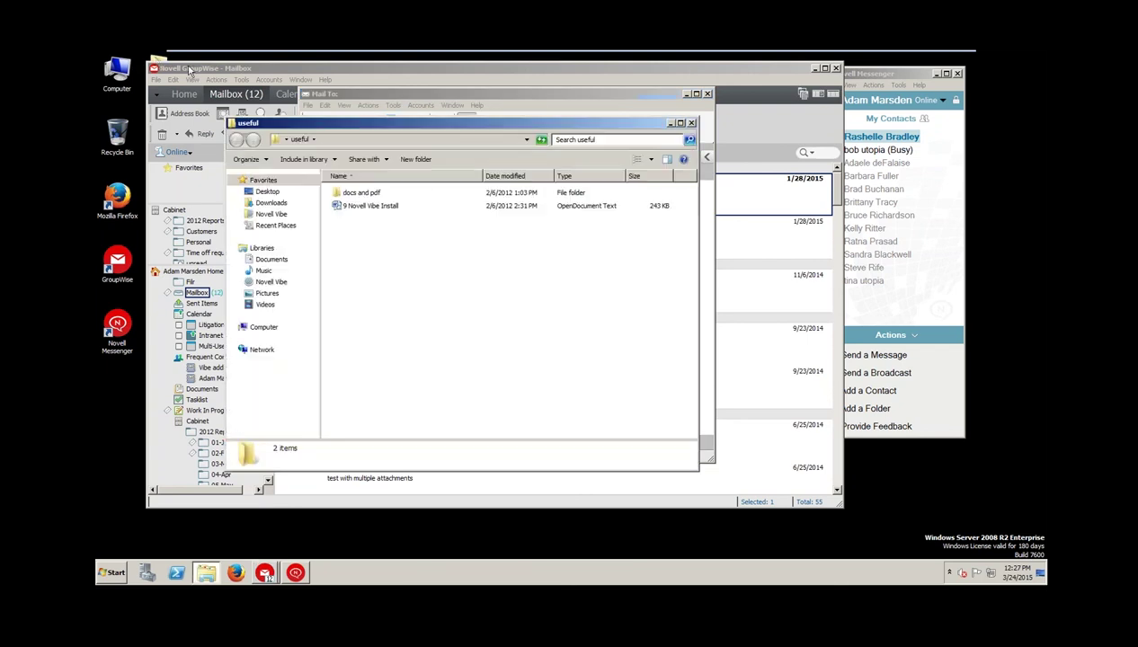
pyautogui.moveTo(331, 126); pyautogui.dragTo(649, 108)
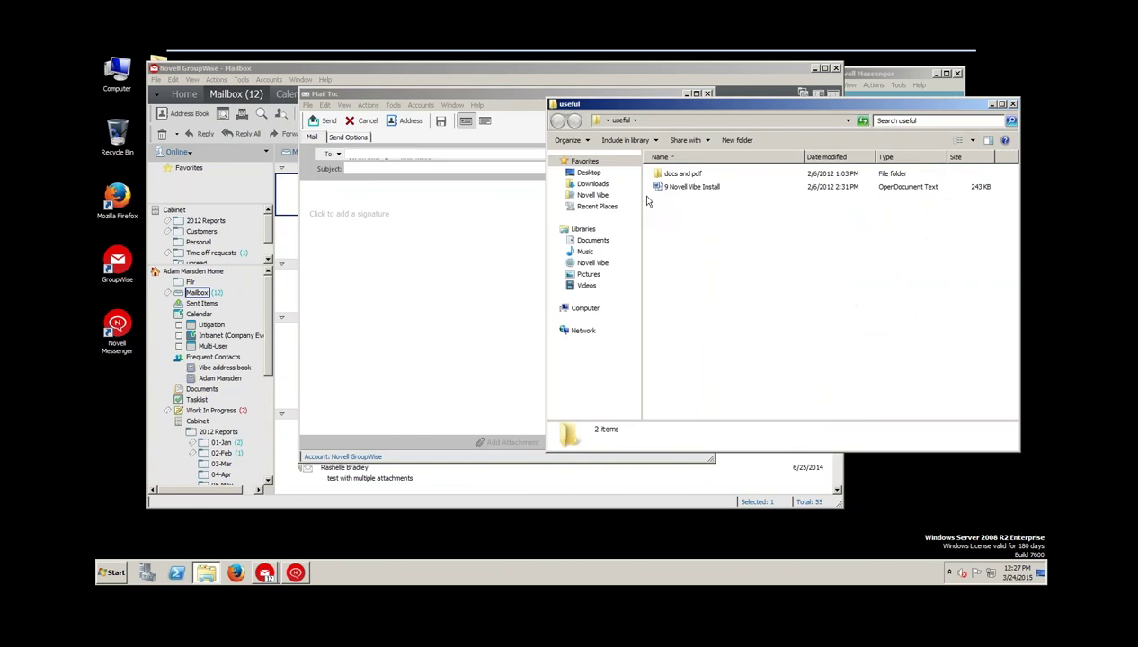
pyautogui.moveTo(694, 187); pyautogui.dragTo(417, 420)
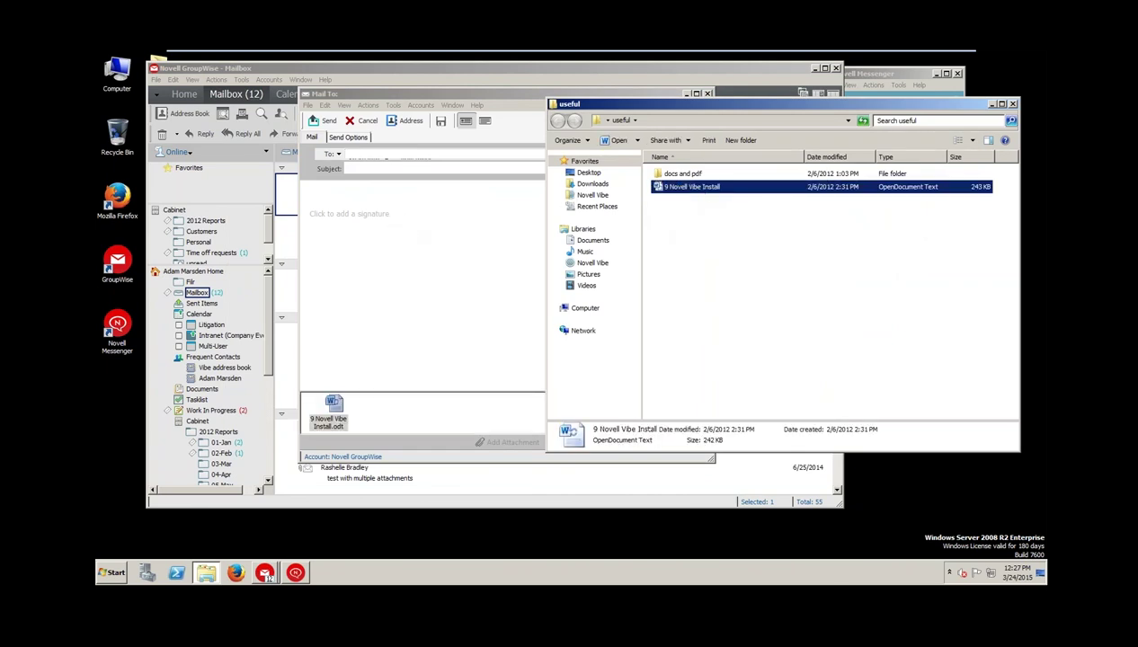
pyautogui.click(991, 105)
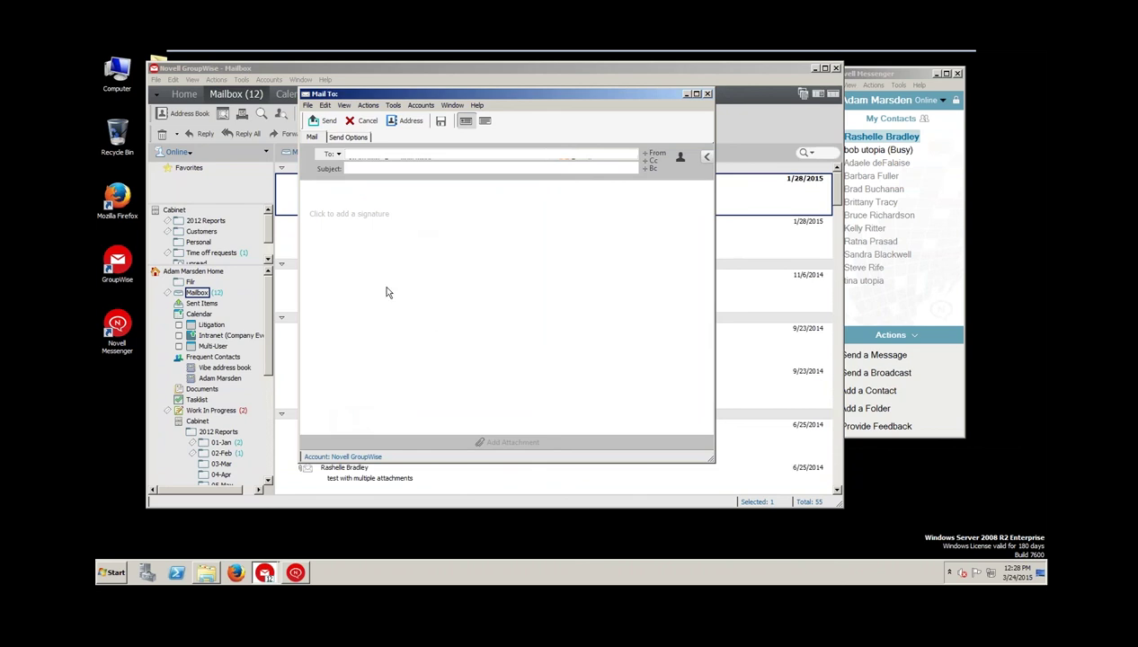
# Type 'sjfkdsajfksajh' as placeholder body text and enter 'b' in the To field
pyautogui.click(340, 195)
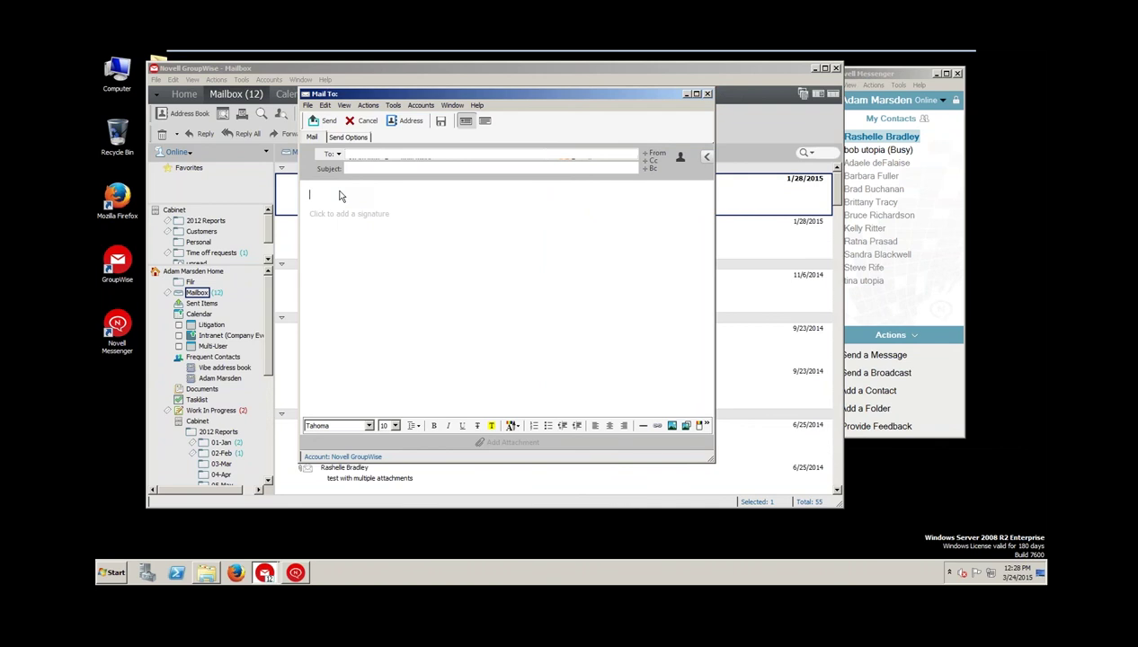
pyautogui.write('sjfkdsajfksajh')
pyautogui.click(365, 155)
pyautogui.write('b')
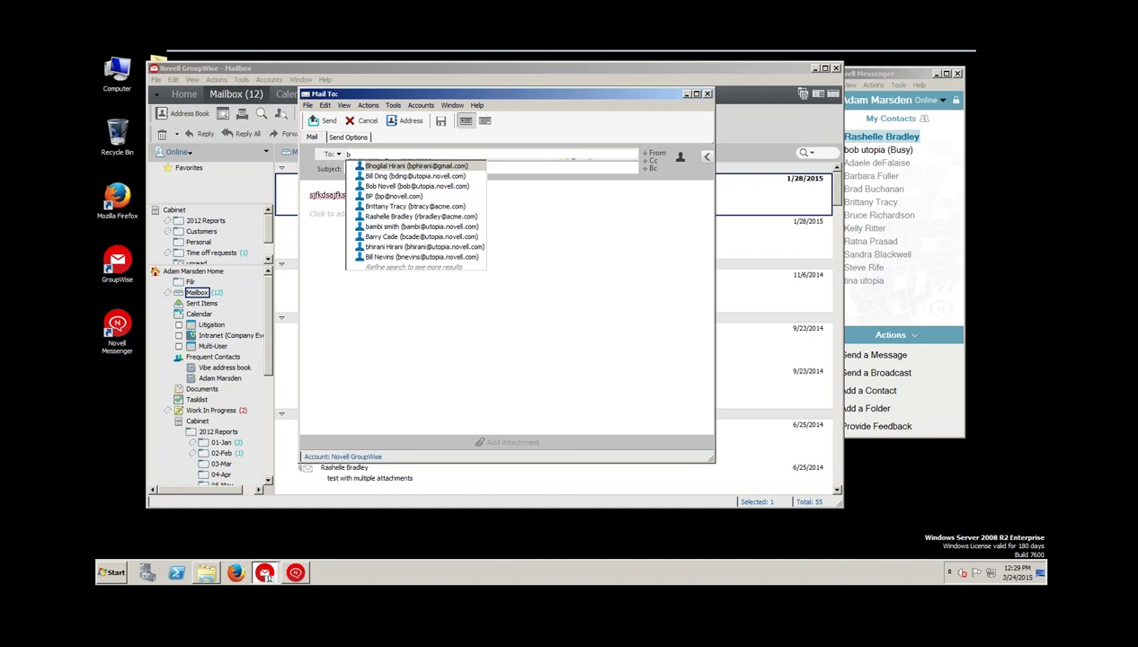
# Address the message to the contact picked from the 'b' autocomplete suggestions
pyautogui.press('BackSpace')
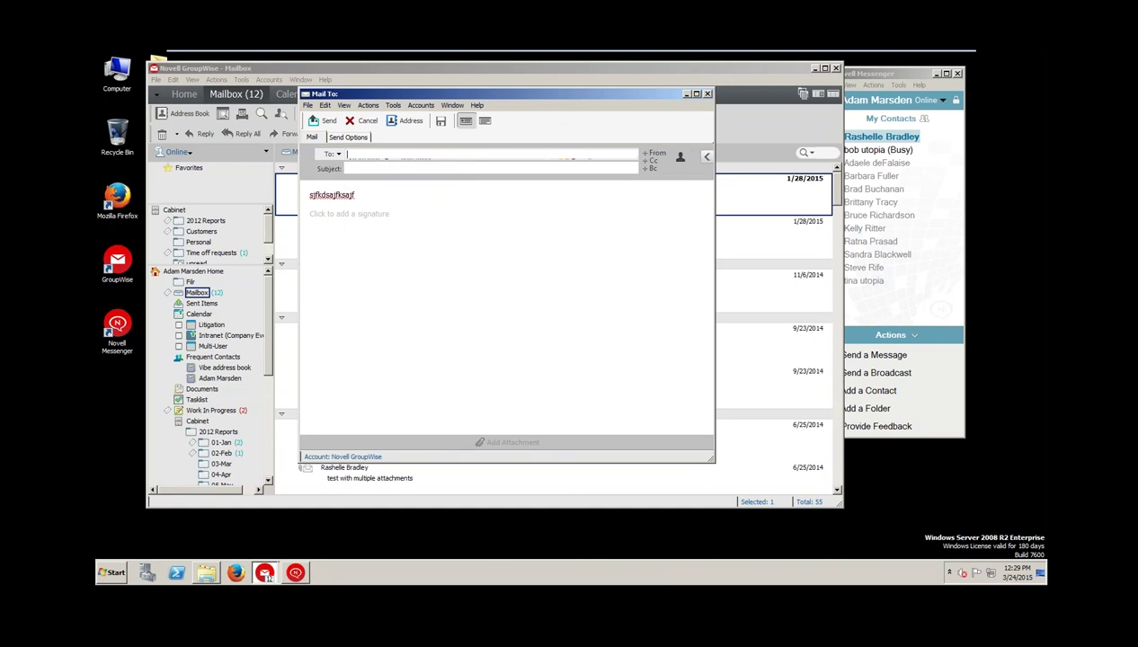
pyautogui.write('btrac')
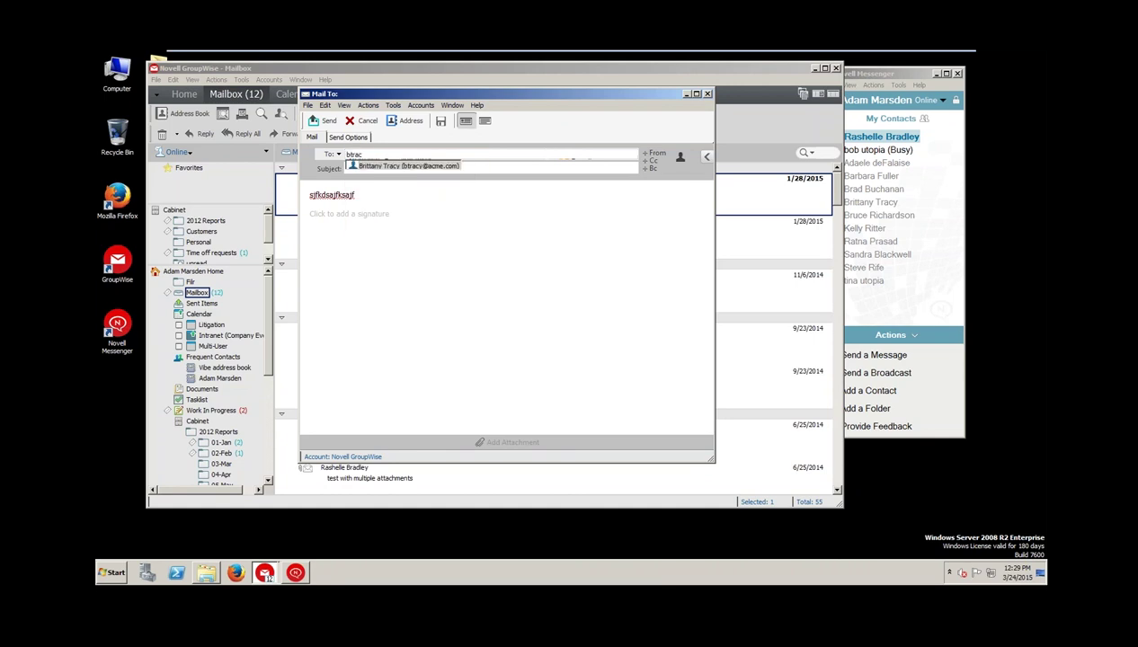
pyautogui.press('BackSpace')
pyautogui.press('BackSpace')
pyautogui.press('BackSpace')
pyautogui.press('BackSpace')
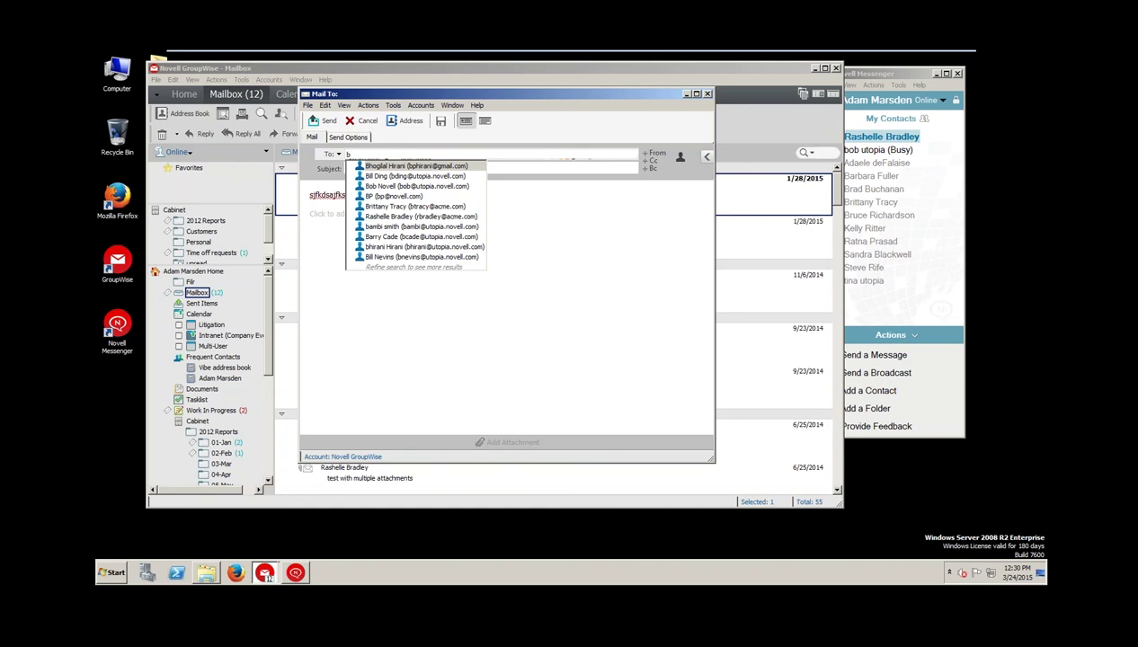
pyautogui.click(415, 186)
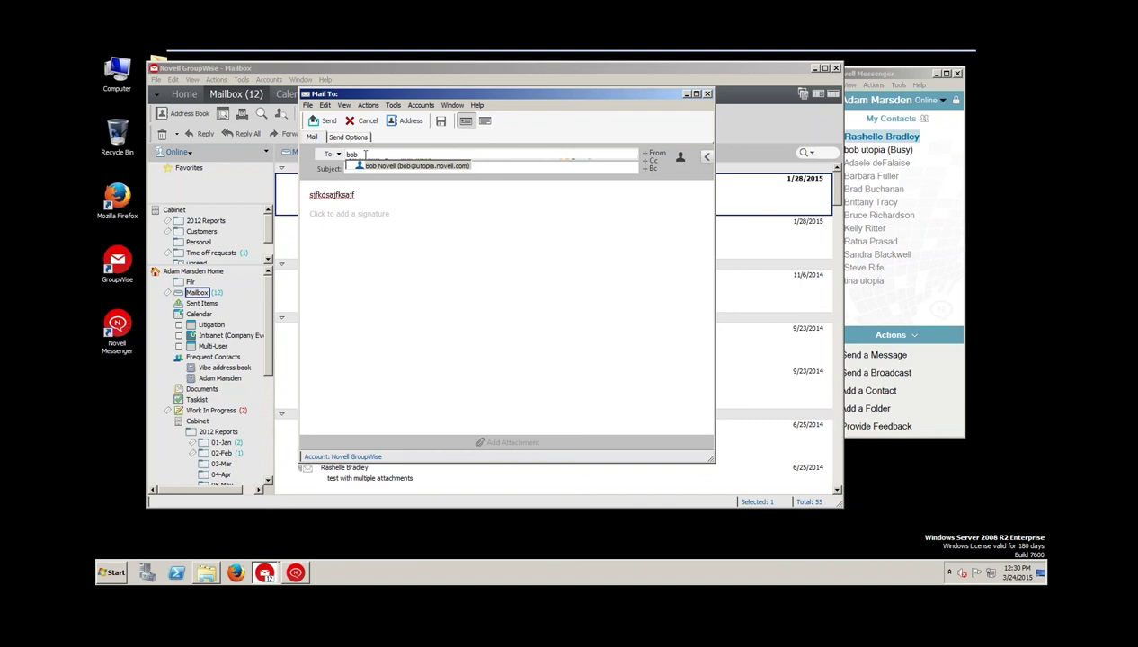
# Enter the subject 'test message' and replace the body text with 'This is a test.'
pyautogui.press('Tab')
pyautogui.write('test message')
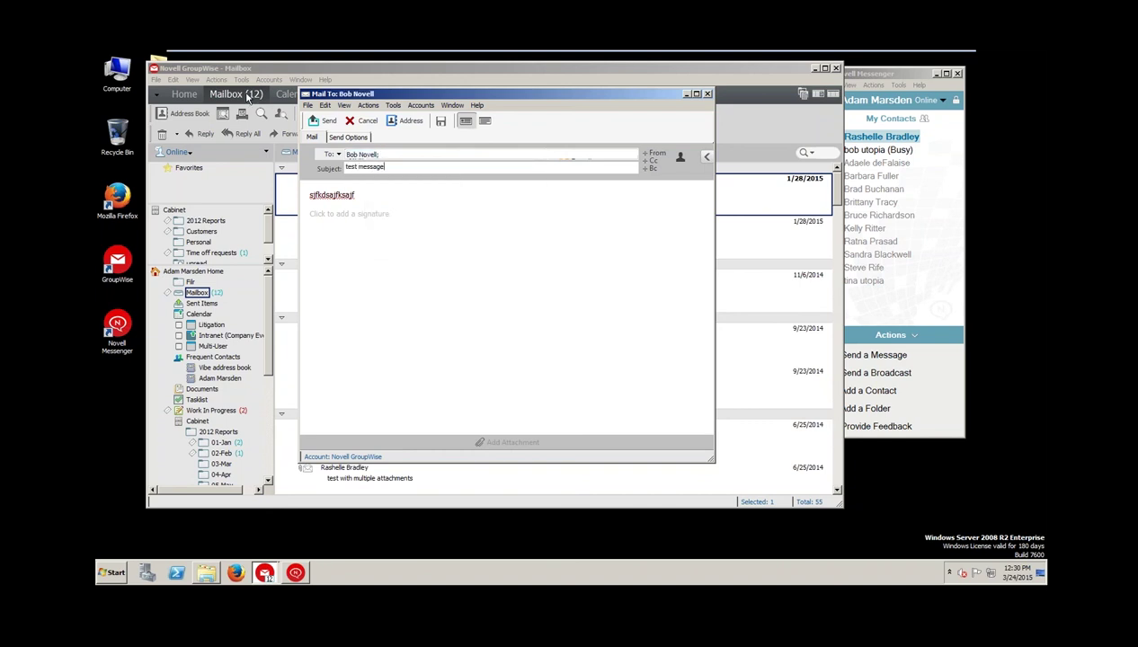
pyautogui.click(365, 195)
pyautogui.doubleClick(366, 200)
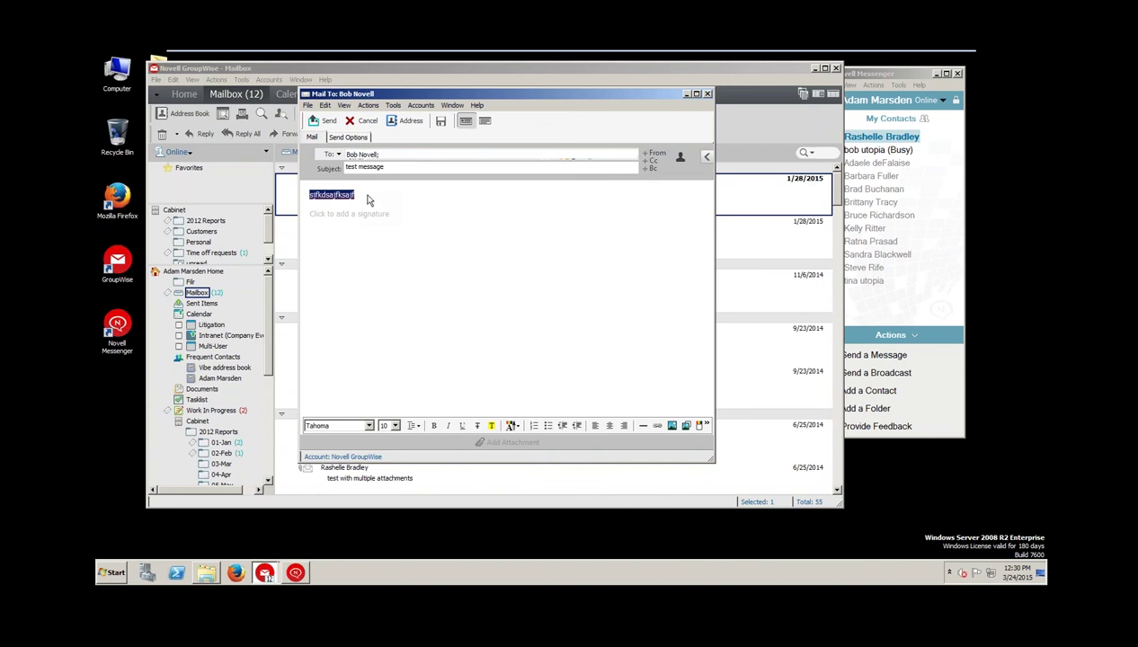
pyautogui.write('This is a test.')
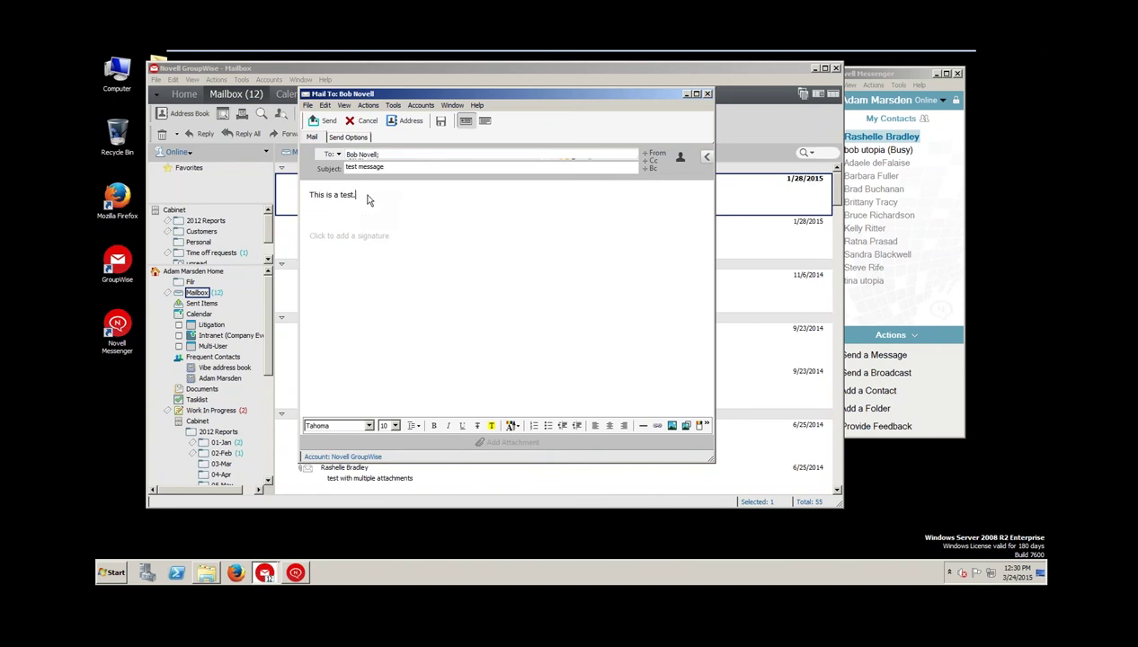
# Insert a signature, switch it to the full info signature, then remove it
pyautogui.click(350, 238)
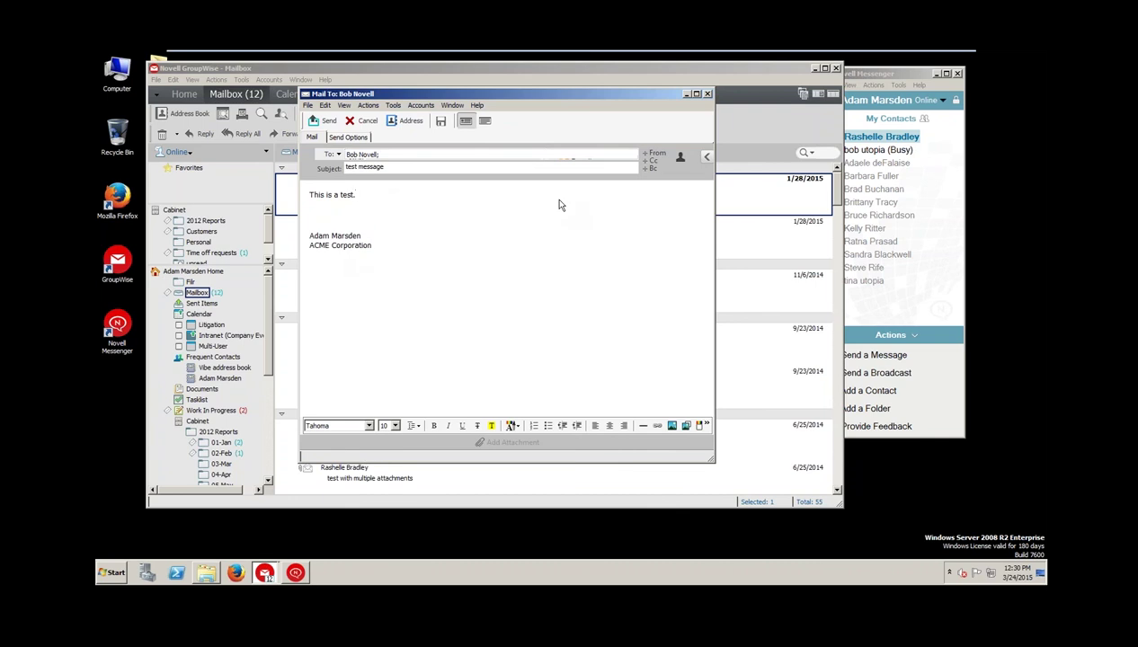
pyautogui.click(371, 230)
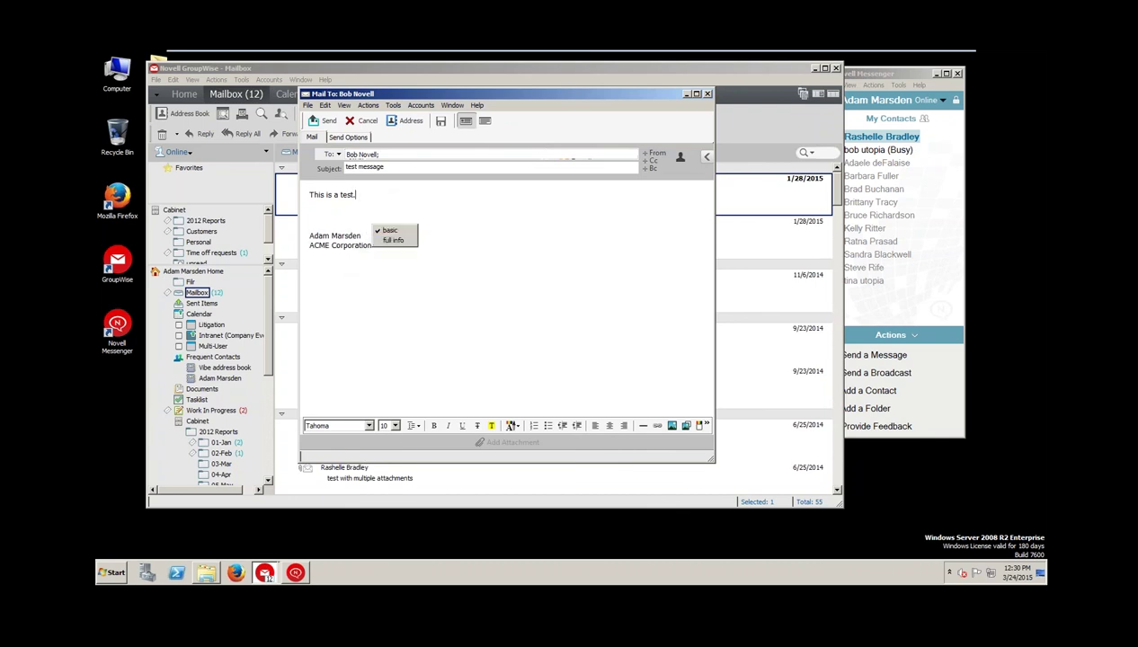
pyautogui.click(392, 241)
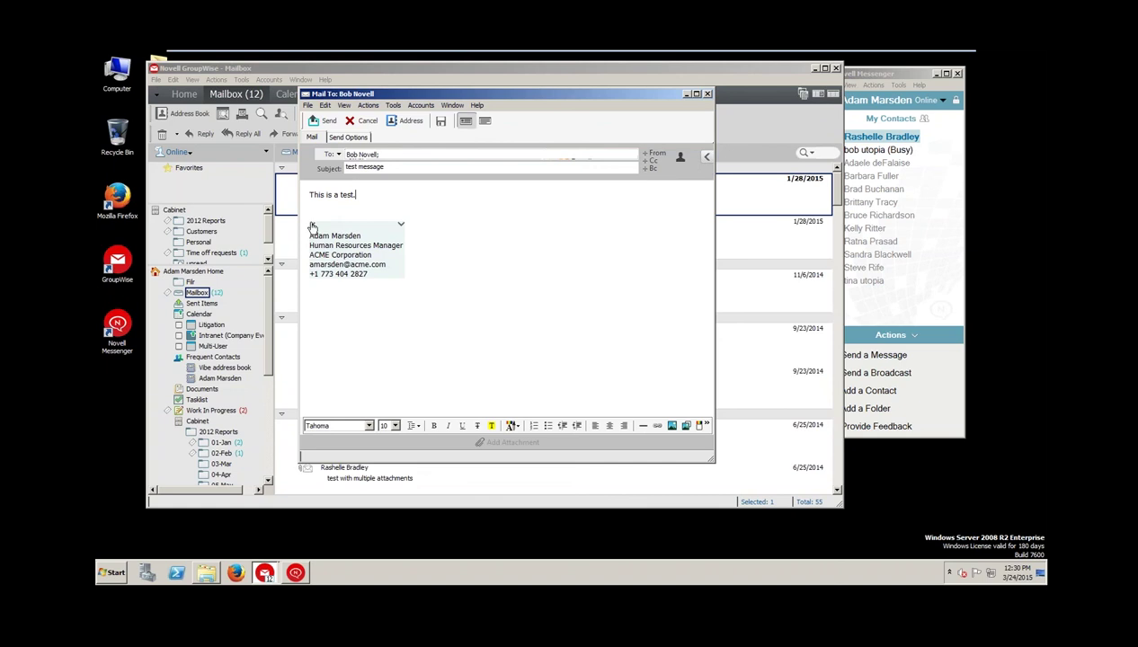
pyautogui.click(312, 226)
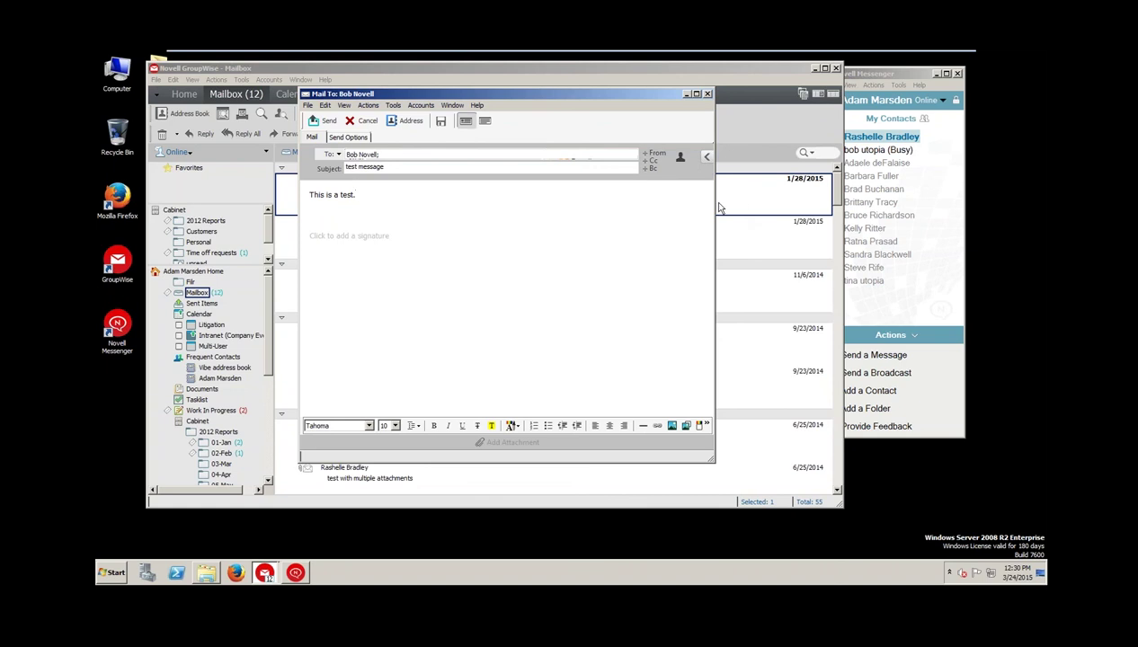
# Insert the short default signature and show the signature choices beside the message
pyautogui.moveTo(715, 208); pyautogui.dragTo(767, 205)
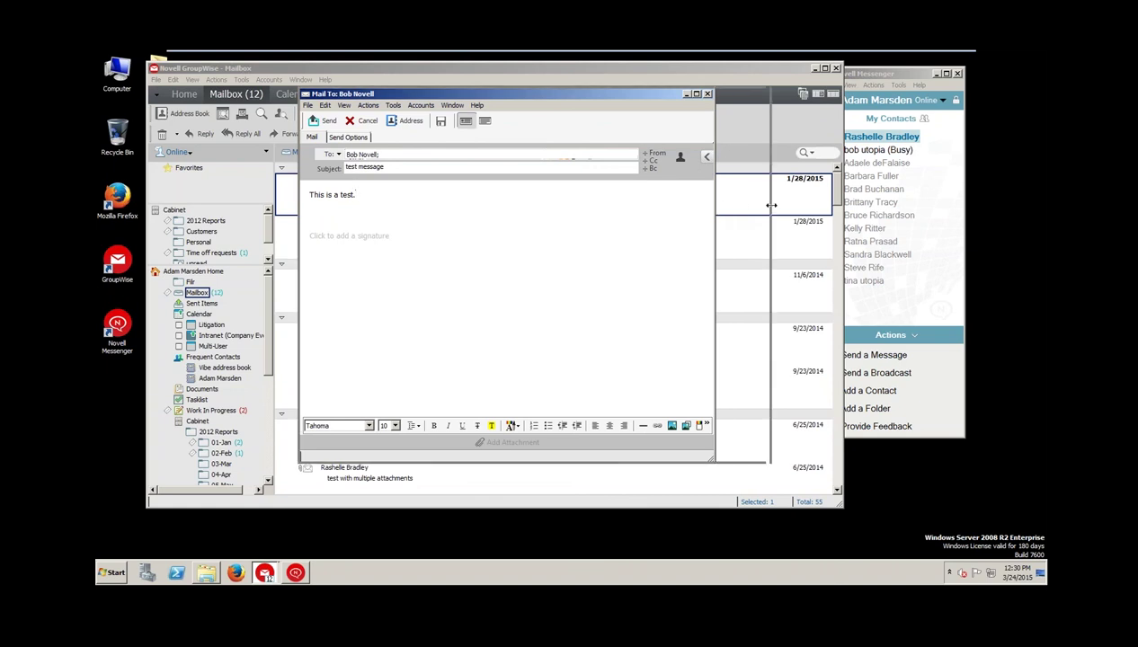
pyautogui.click(376, 237)
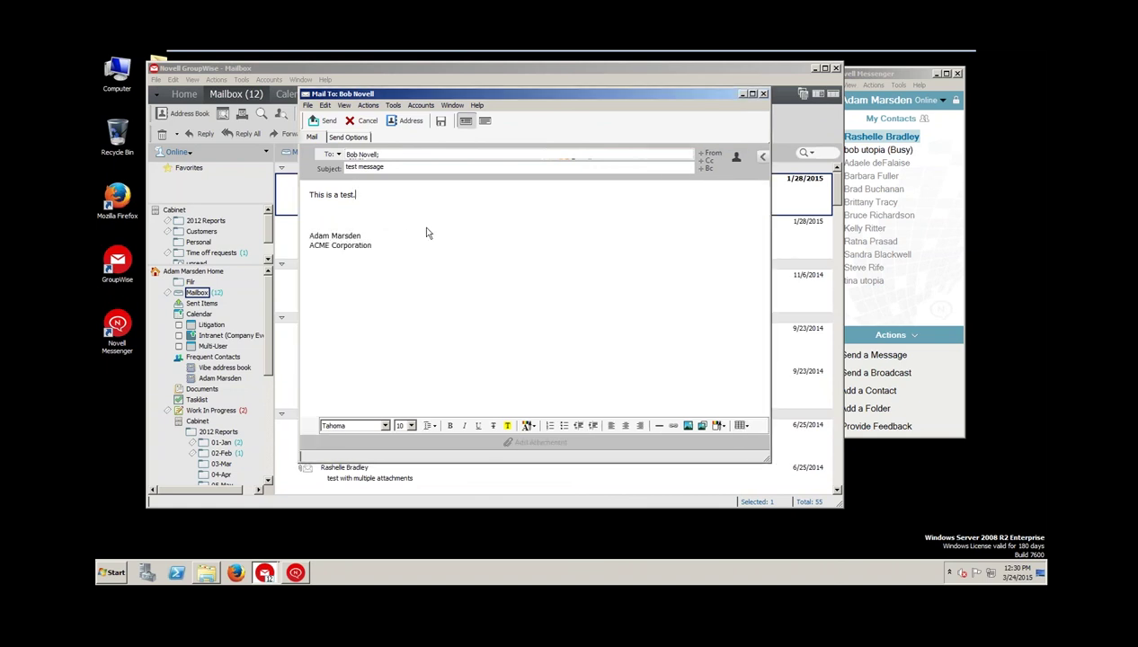
pyautogui.click(763, 159)
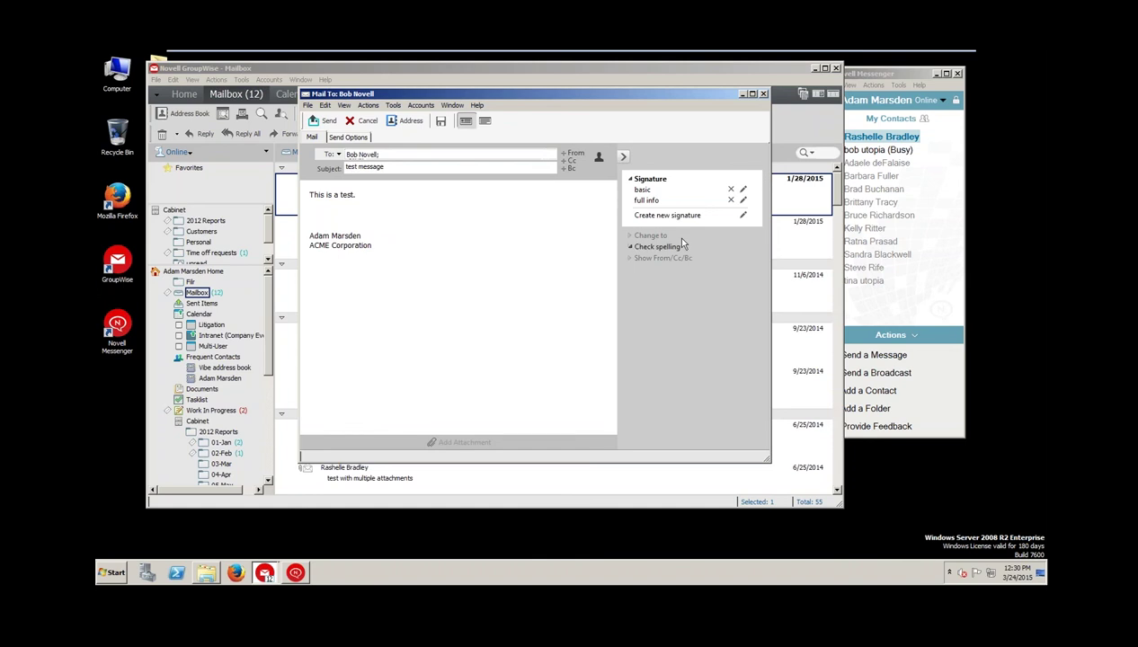
# Append ', Inc' to the company in the basic signature, save it, and remove blank lines
pyautogui.click(742, 190)
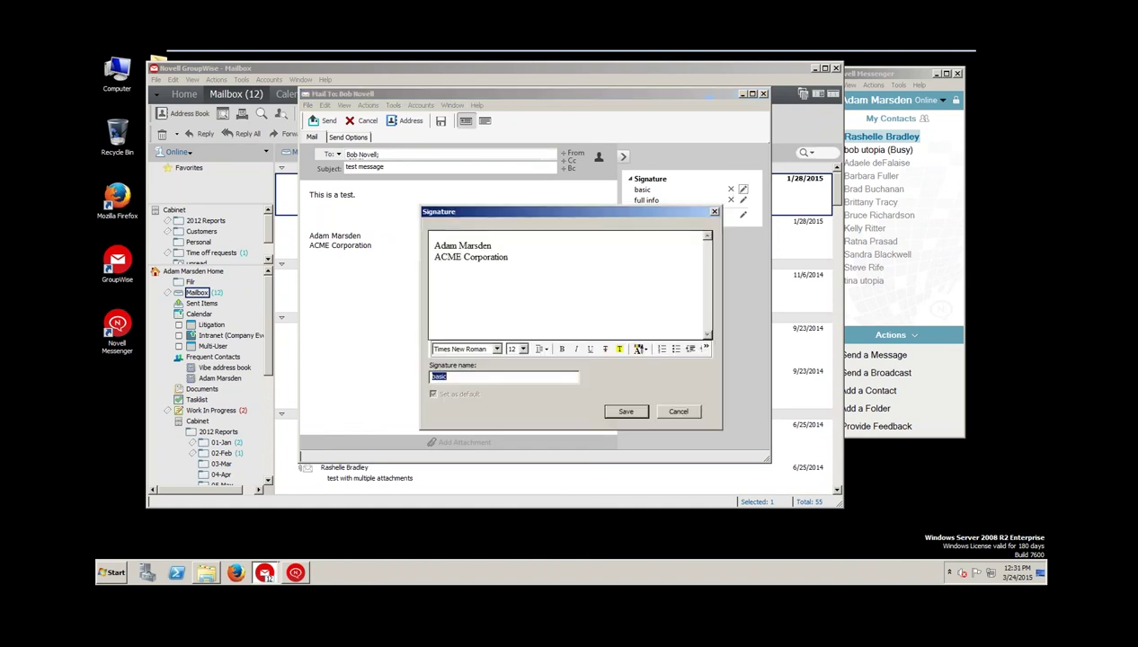
pyautogui.click(516, 258)
pyautogui.write(', Inc')
pyautogui.click(627, 412)
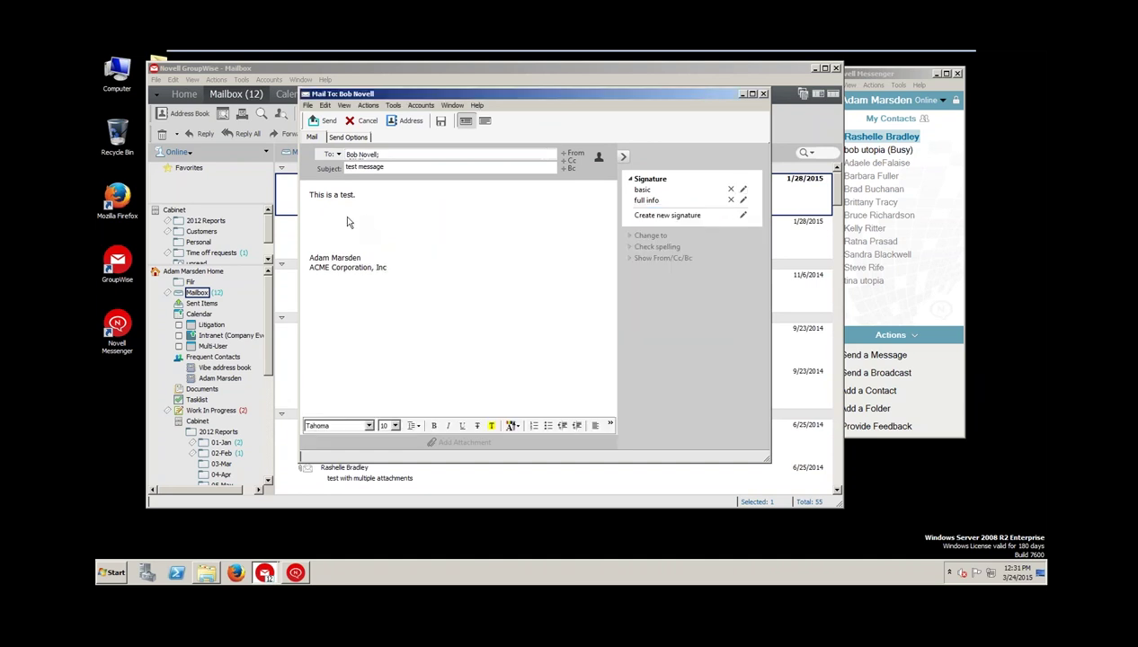
pyautogui.press('BackSpace')
pyautogui.press('BackSpace')
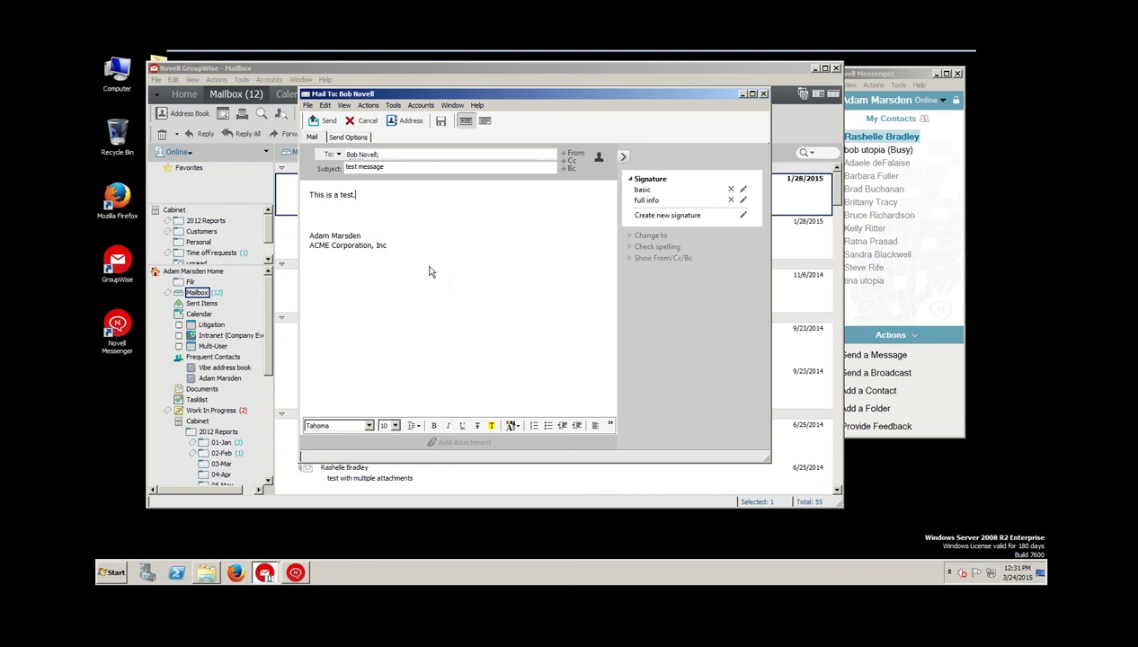
# Reopen and close the basic signature editor unchanged, then expand the Change to options
pyautogui.click(742, 190)
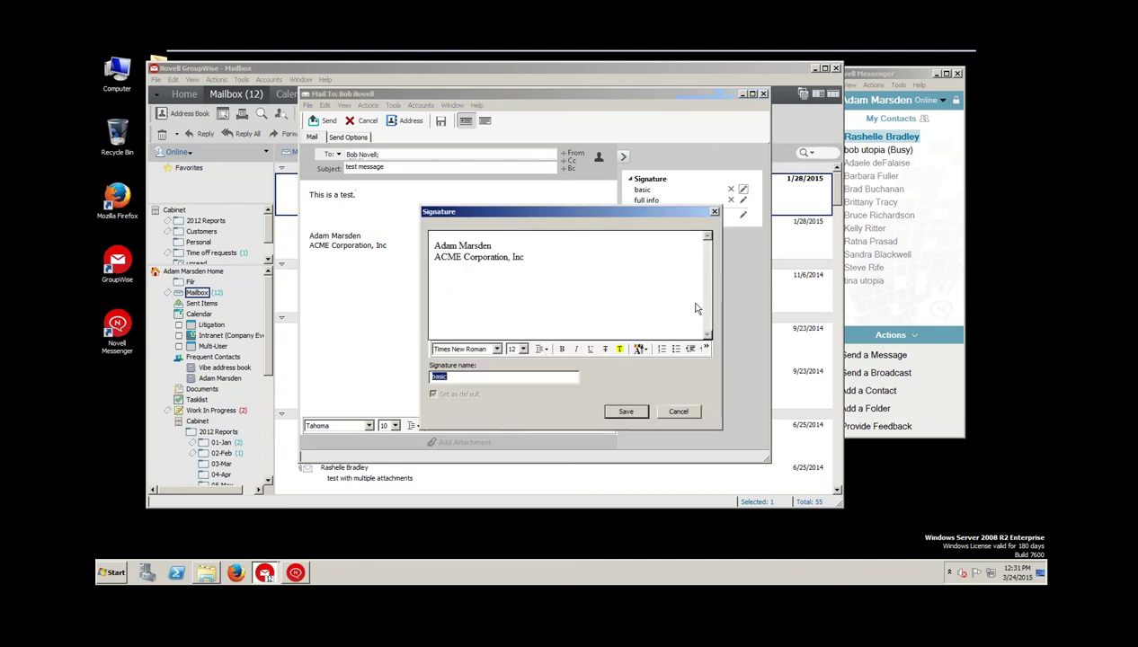
pyautogui.click(679, 411)
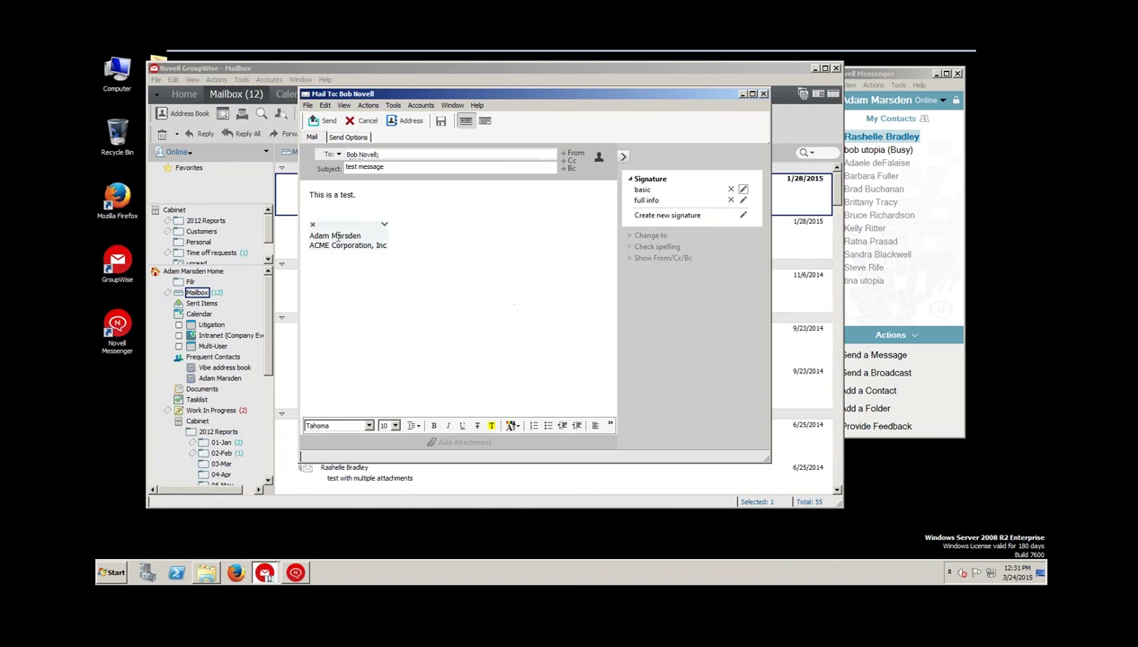
pyautogui.click(370, 241)
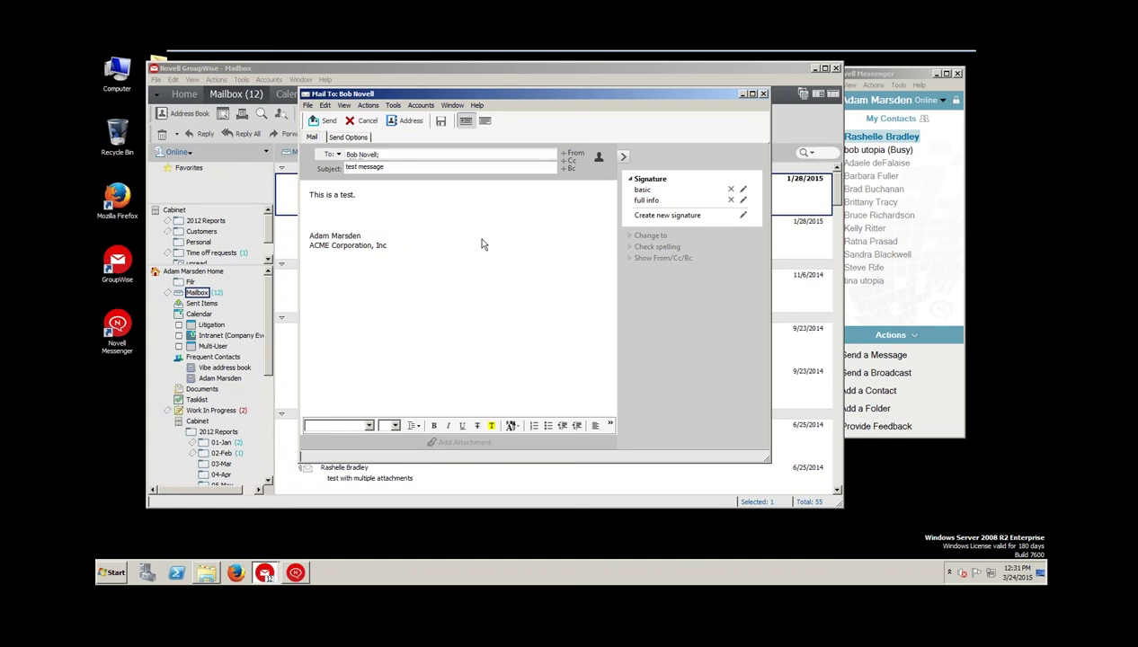
pyautogui.click(634, 234)
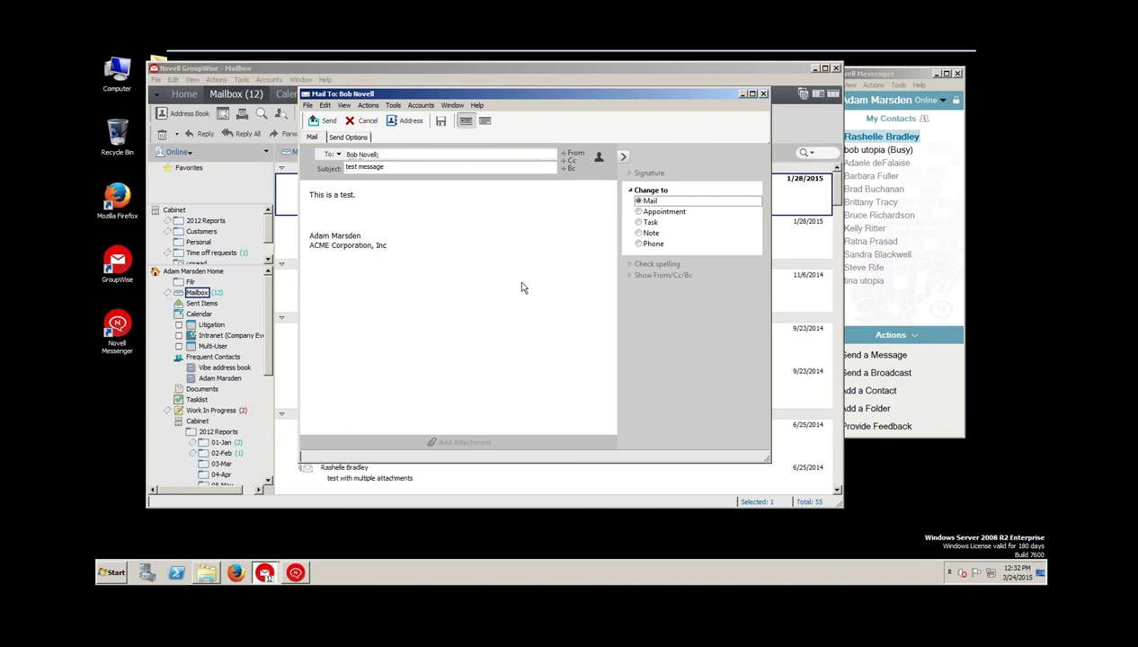
# Browse the Actions, Tools and Edit menus for Change to, then dismiss them
pyautogui.click(368, 106)
pyautogui.moveTo(389, 110)
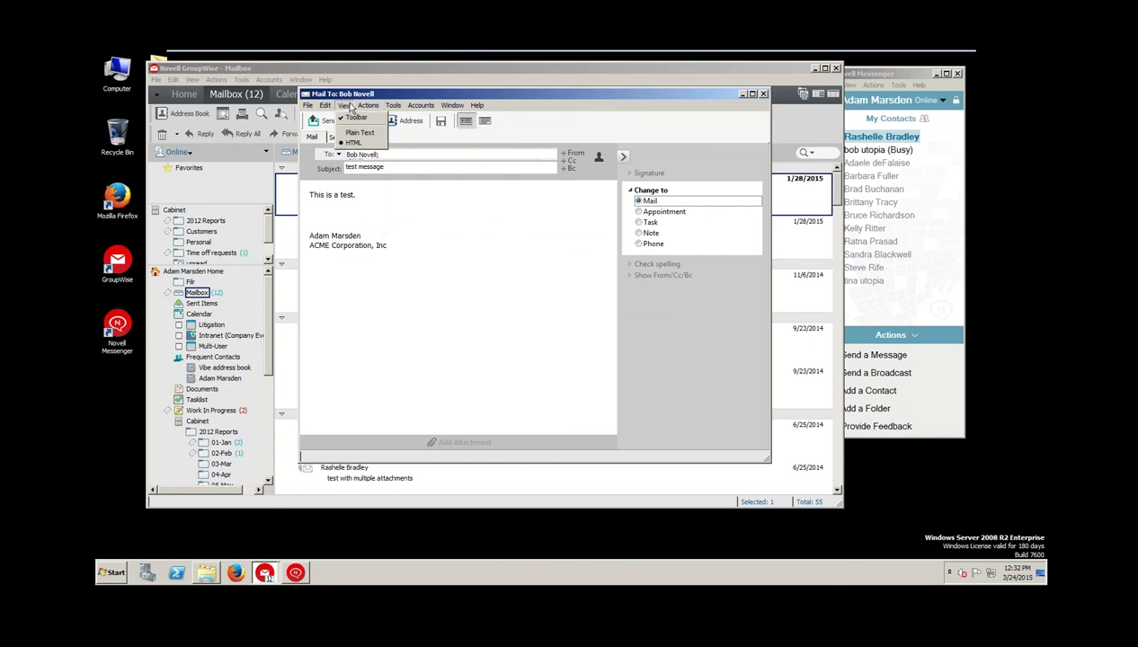
pyautogui.moveTo(326, 108)
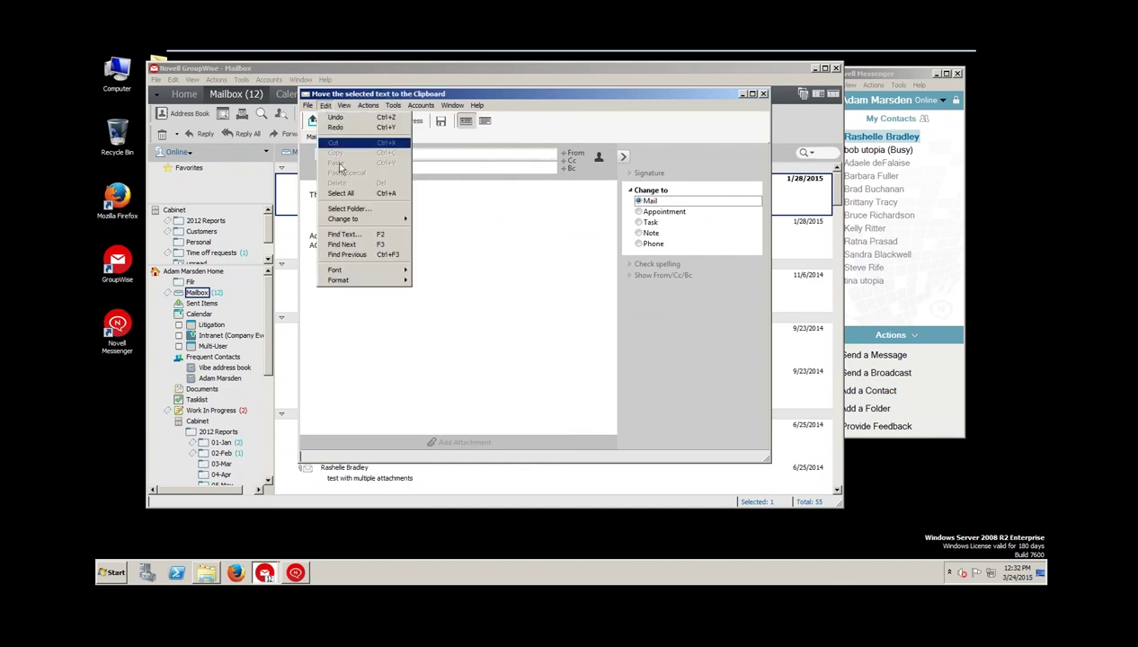
pyautogui.moveTo(345, 224)
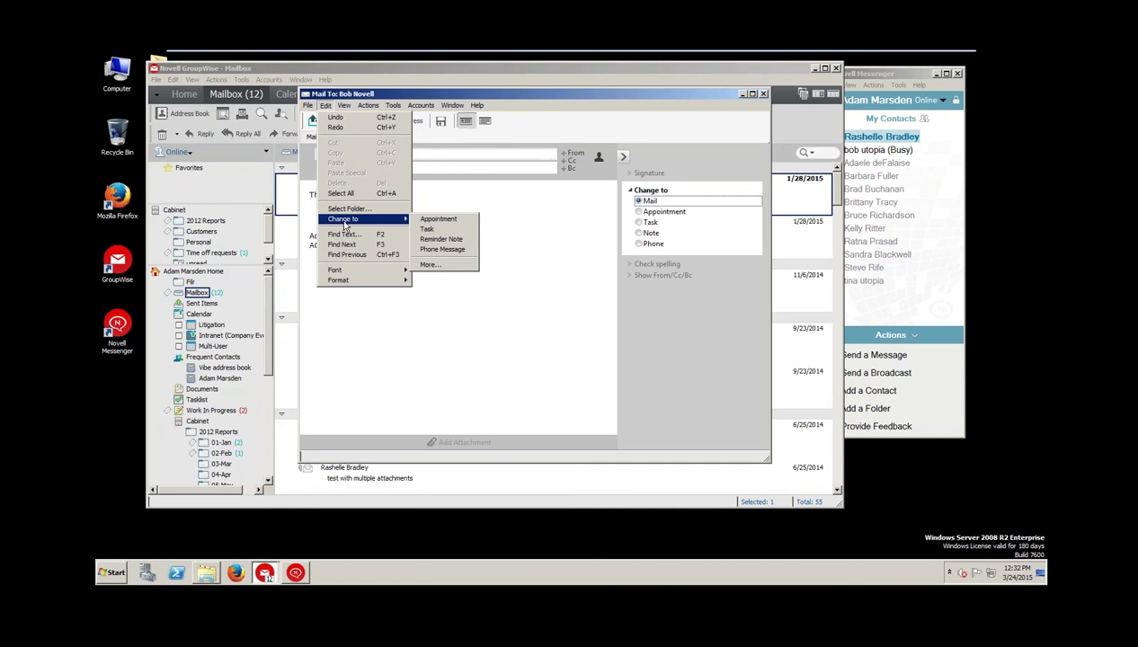
pyautogui.click(552, 110)
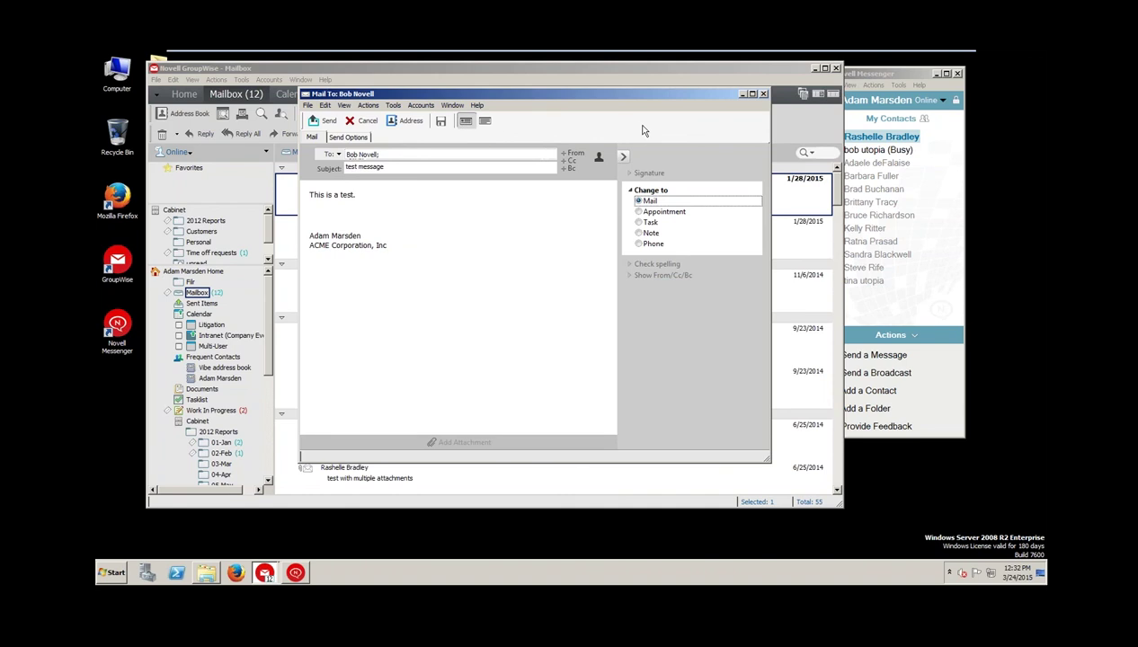
# Switch the draft to an appointment and back, then cancel and discard it unsaved
pyautogui.click(644, 211)
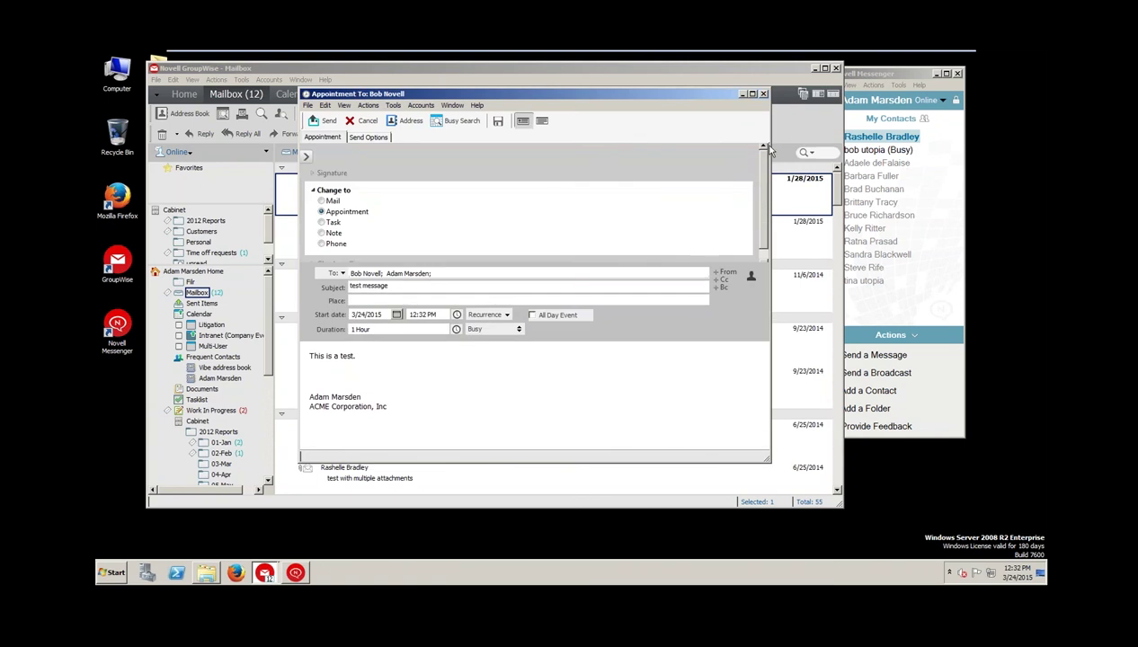
pyautogui.moveTo(782, 146); pyautogui.dragTo(849, 146)
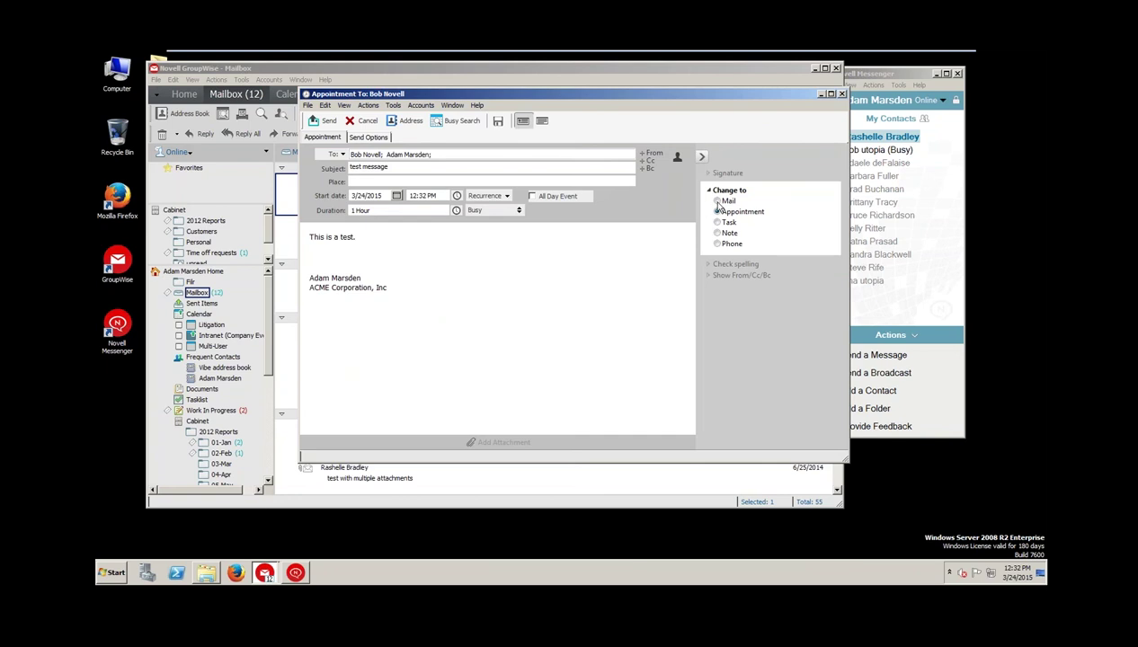
pyautogui.click(725, 203)
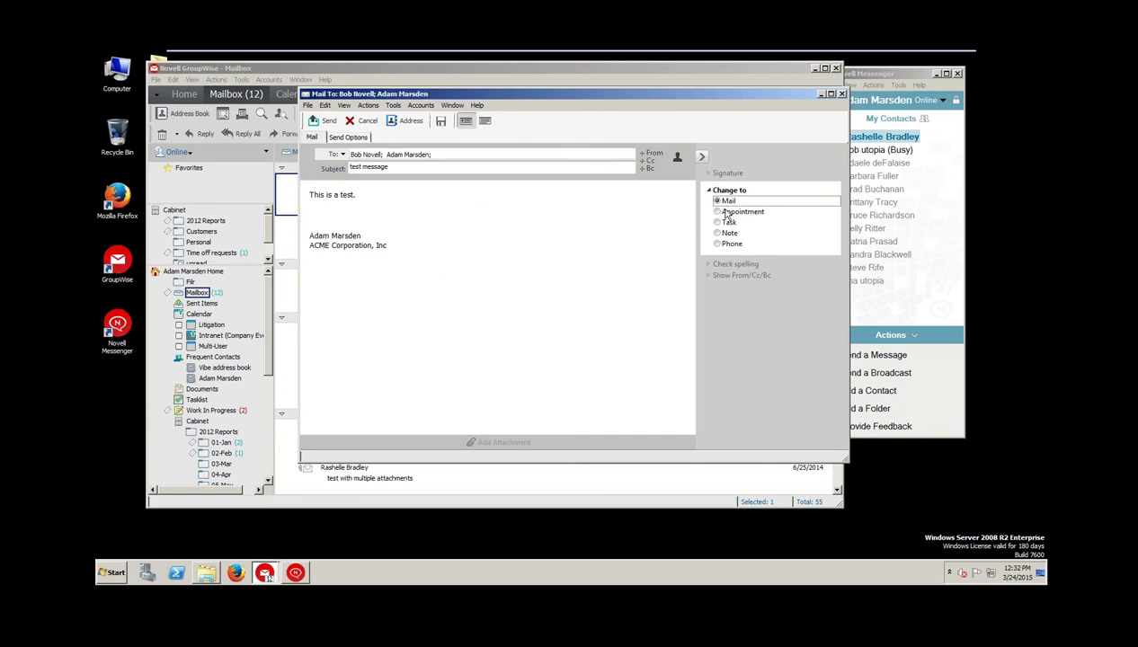
pyautogui.click(727, 214)
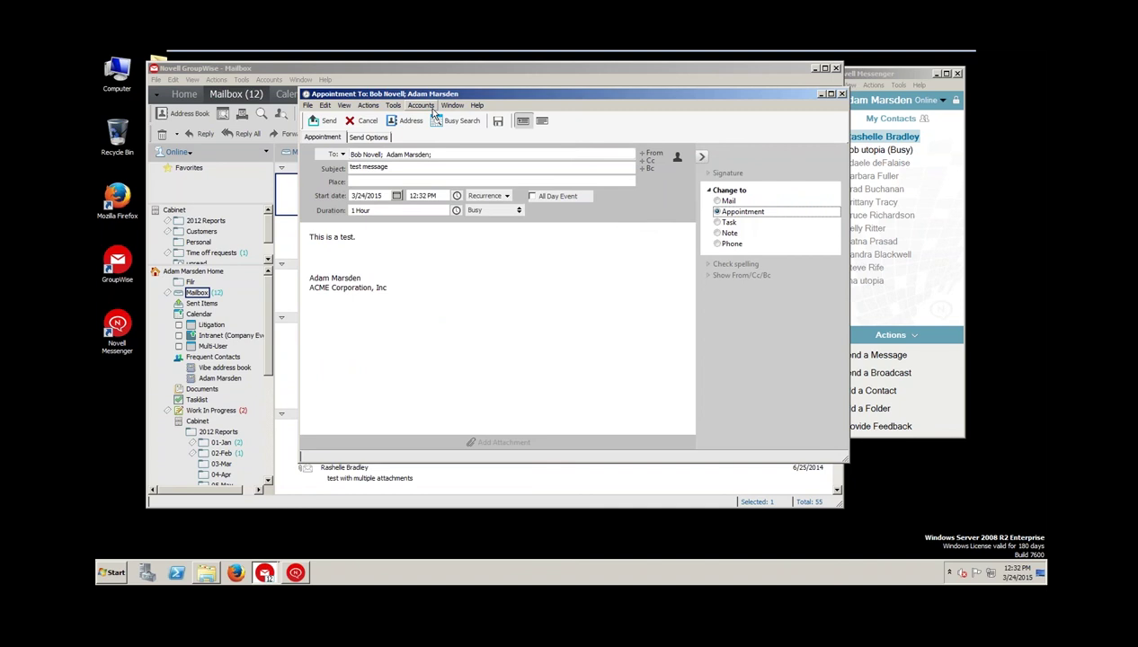
pyautogui.click(366, 122)
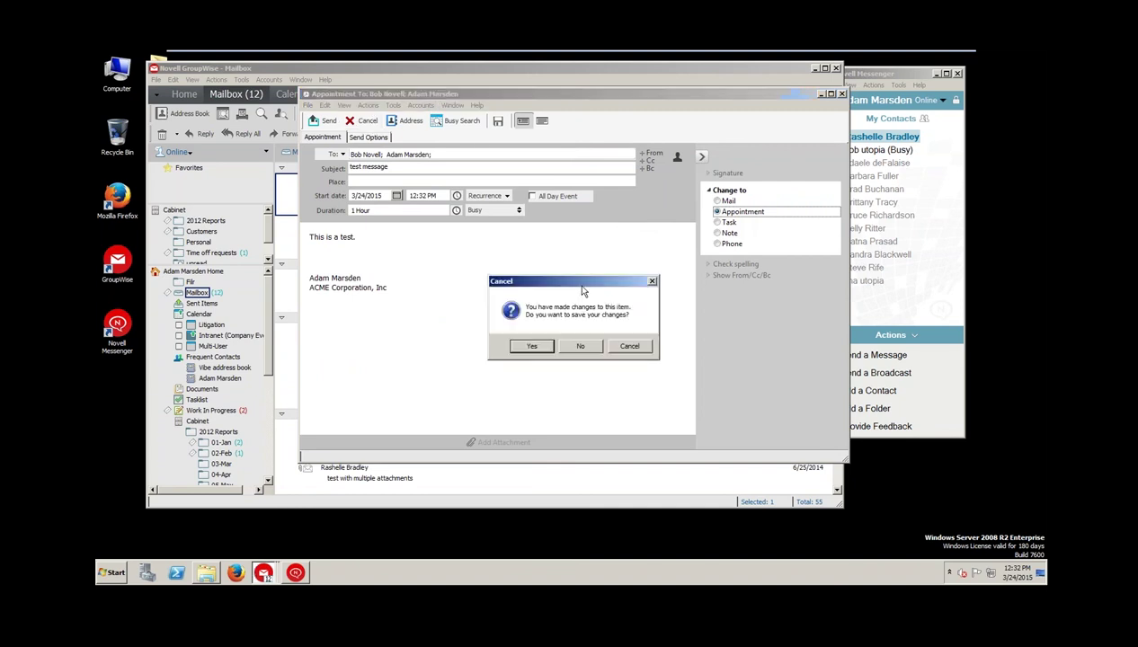
pyautogui.click(580, 346)
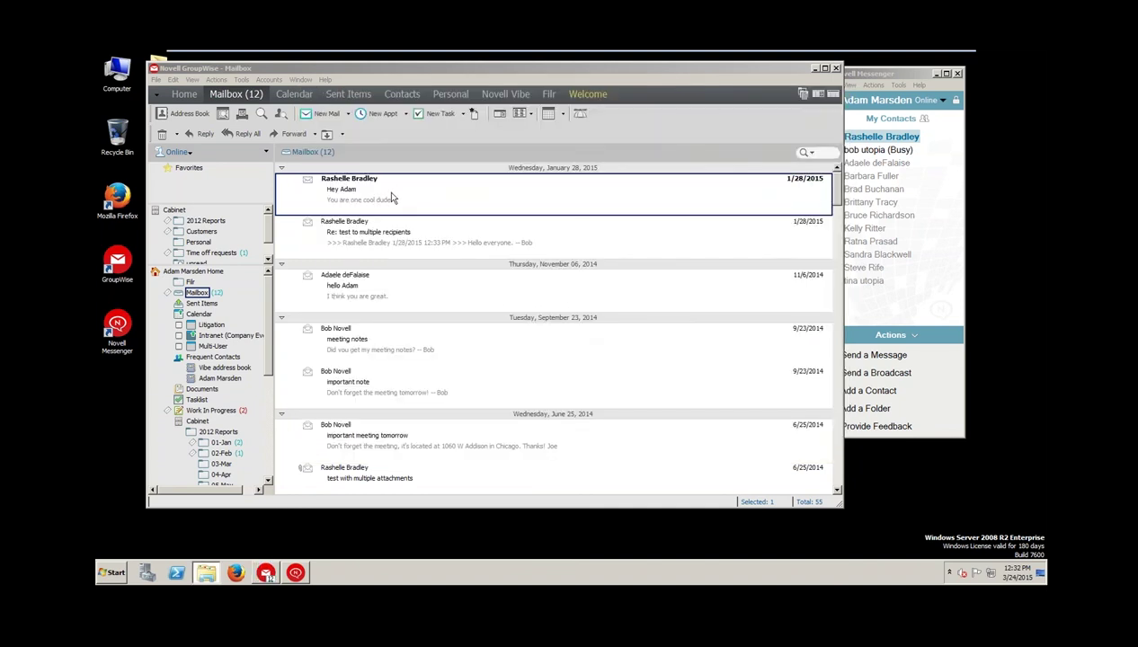
# Open 'Re: test to multiple recipients' and start a reply to it
pyautogui.click(351, 207)
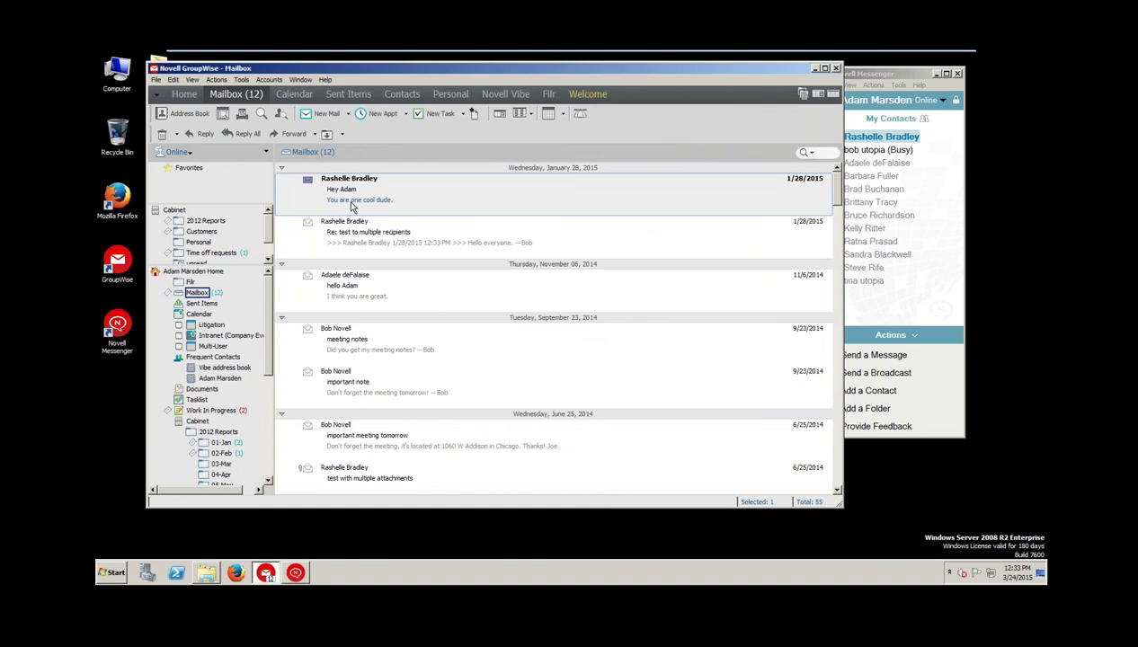
pyautogui.click(348, 238)
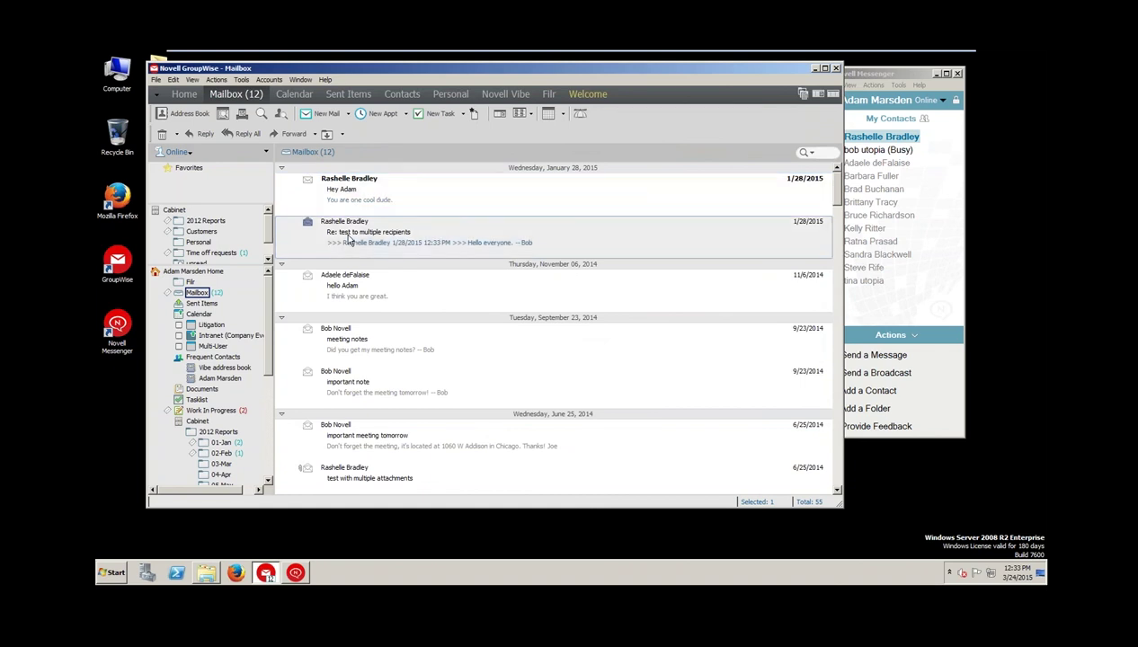
pyautogui.doubleClick(349, 238)
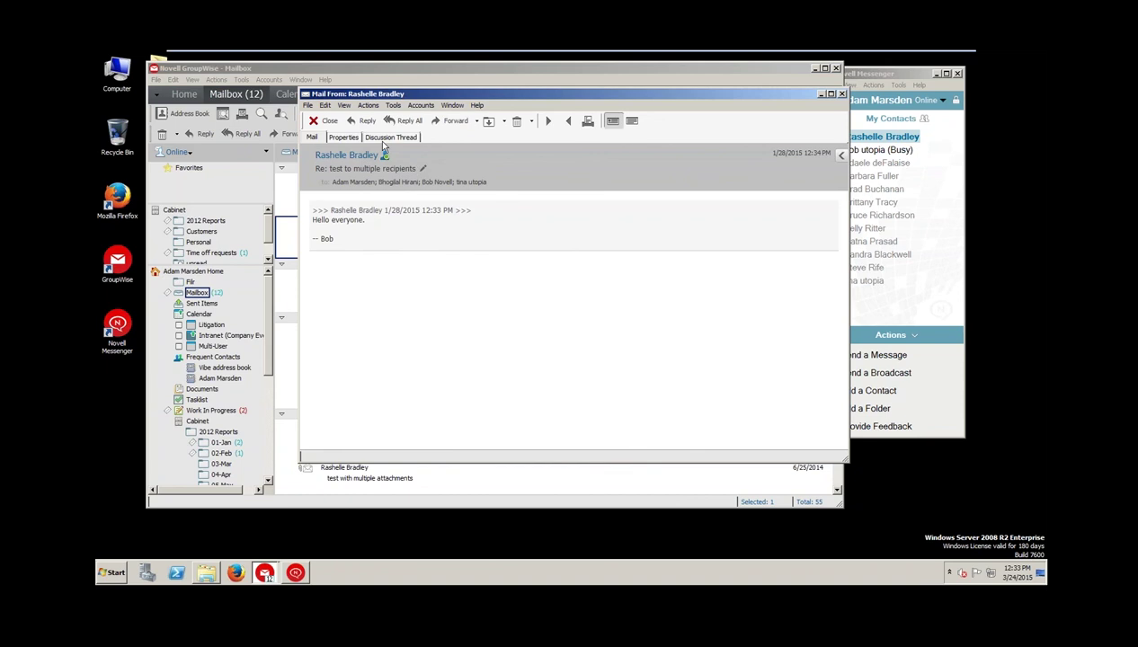
pyautogui.click(364, 120)
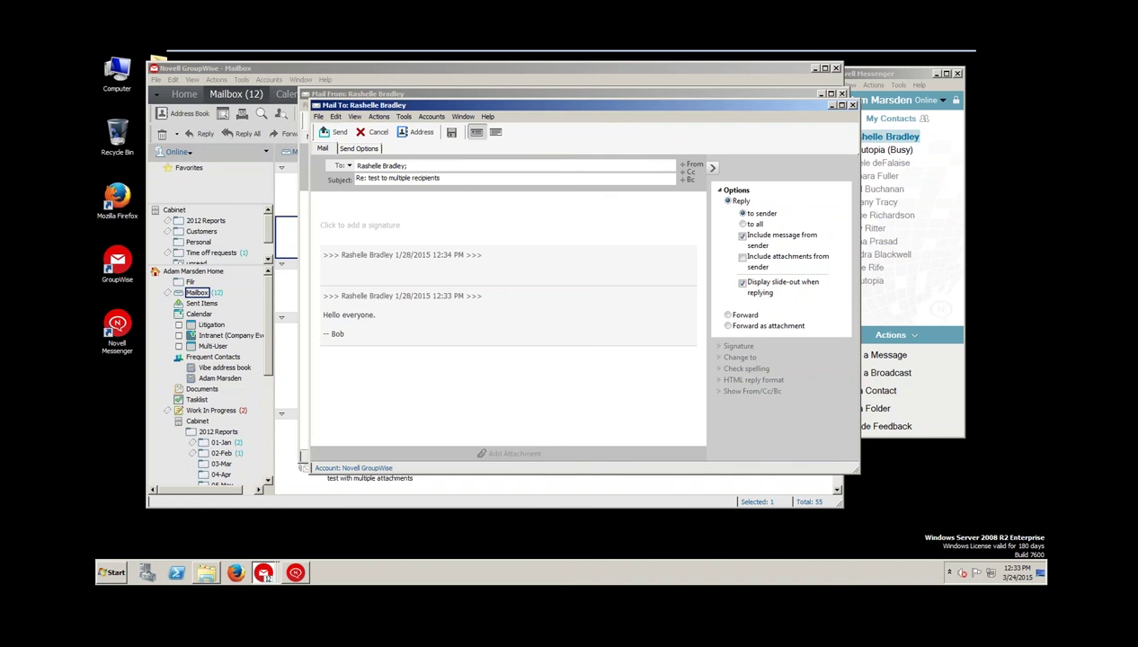
# Toggle the reply between sender only and all, ending on all four recipients
pyautogui.click(744, 224)
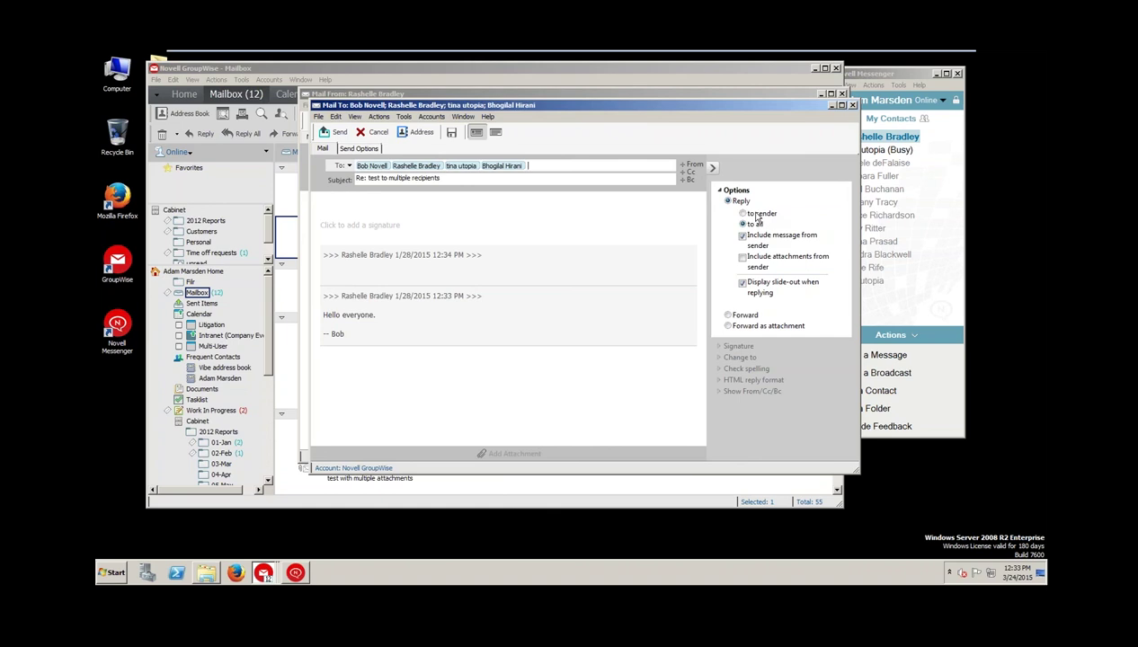
pyautogui.click(749, 213)
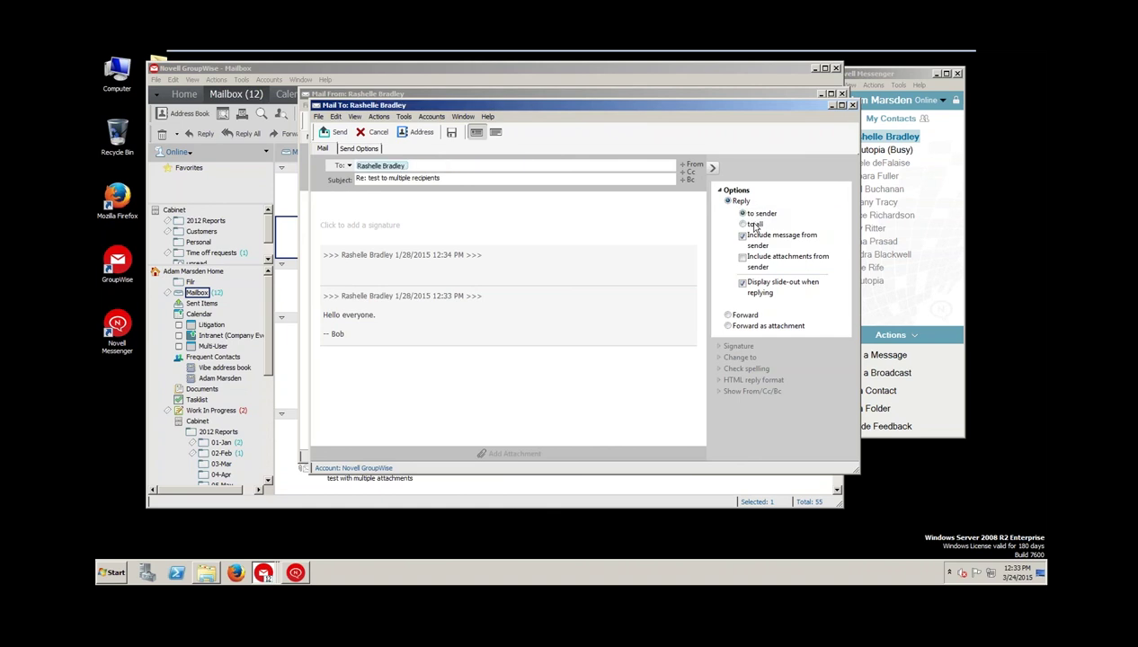
pyautogui.click(753, 225)
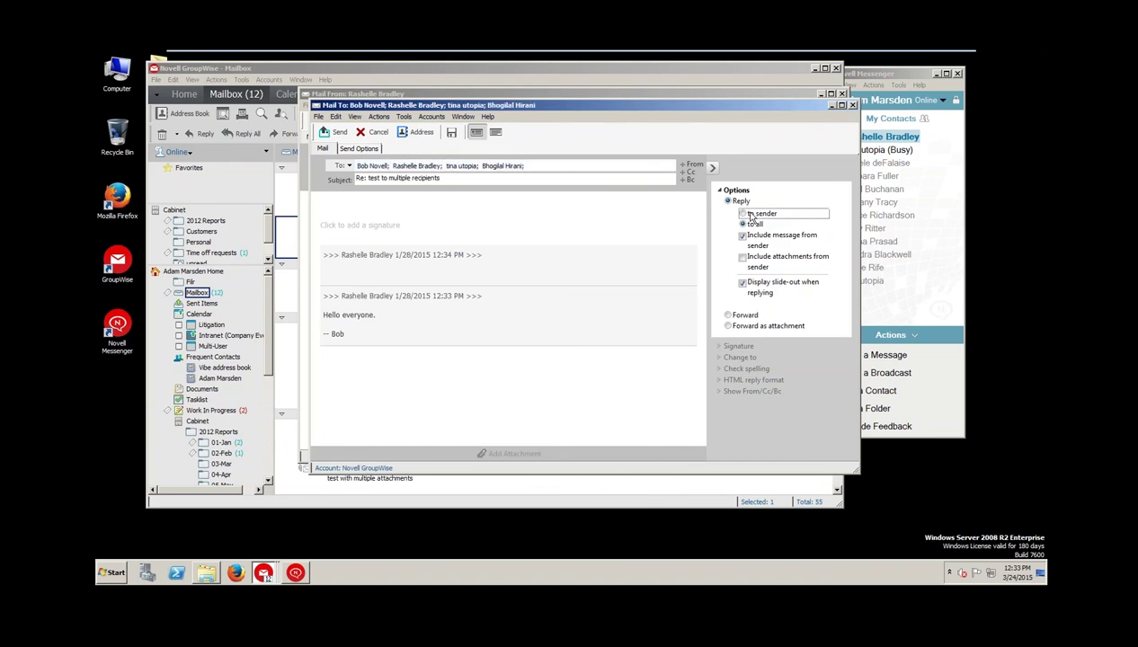
pyautogui.click(745, 213)
pyautogui.click(751, 225)
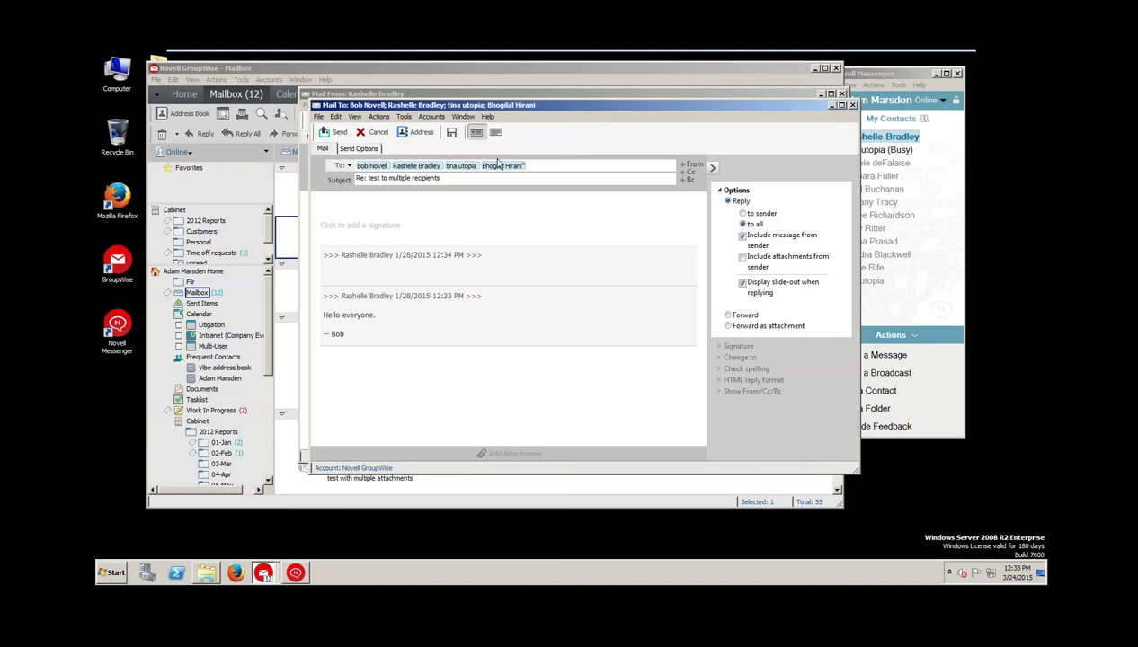
pyautogui.click(334, 131)
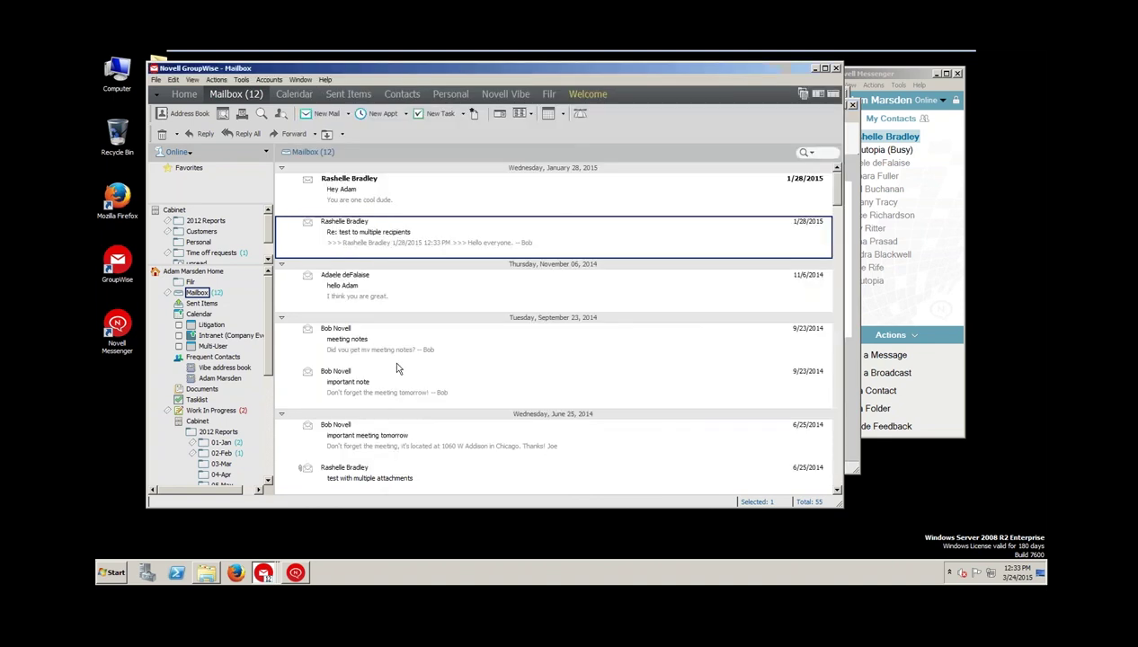
pyautogui.click(359, 478)
pyautogui.doubleClick(360, 478)
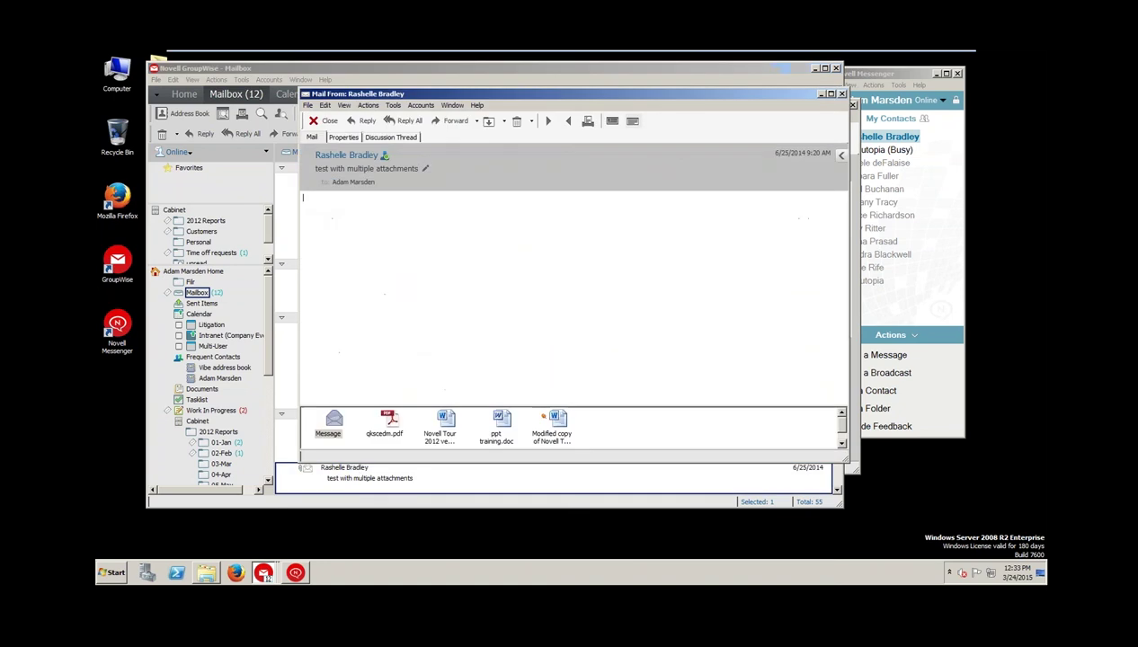
pyautogui.click(321, 121)
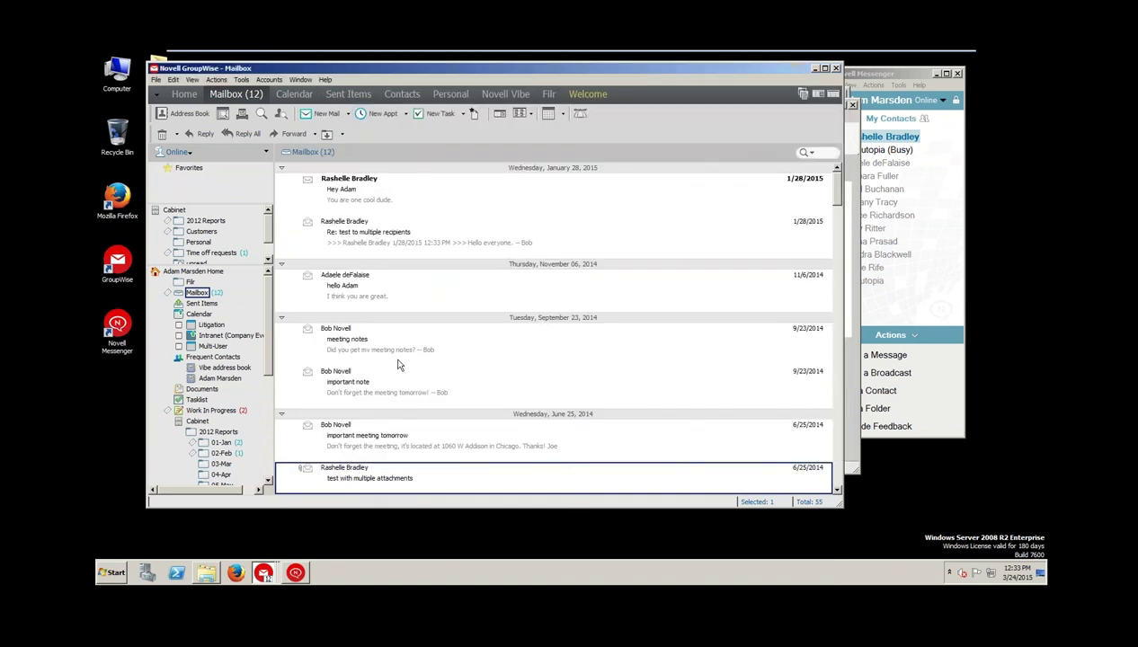
pyautogui.rightClick(346, 471)
pyautogui.click(363, 314)
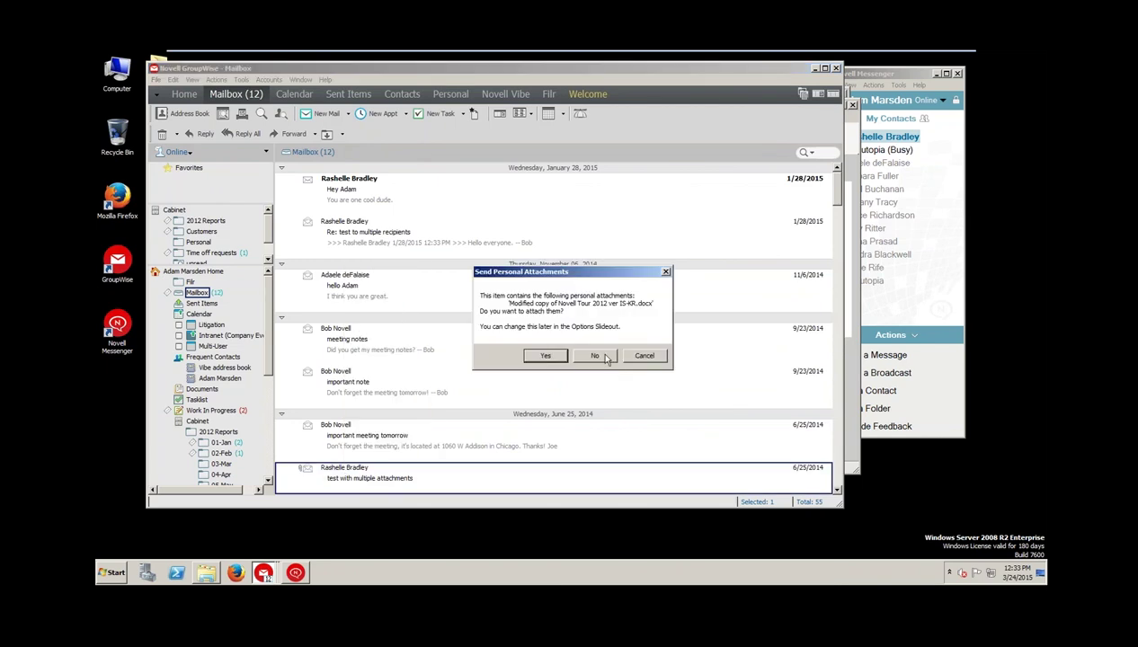
pyautogui.click(594, 356)
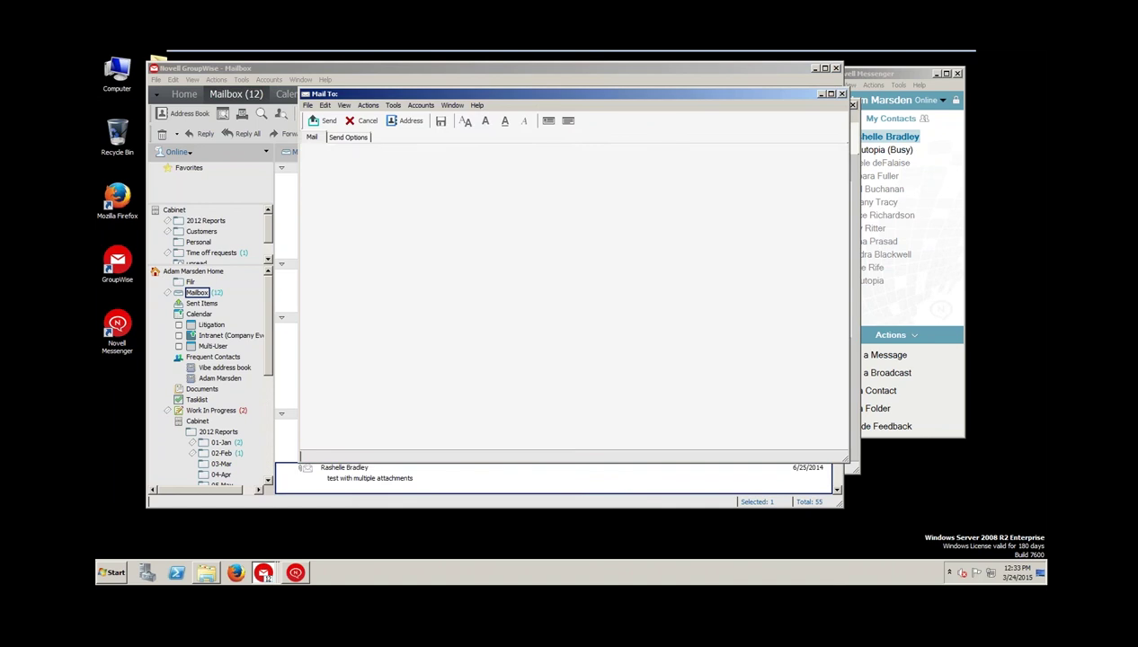
pyautogui.click(363, 121)
pyautogui.rightClick(341, 479)
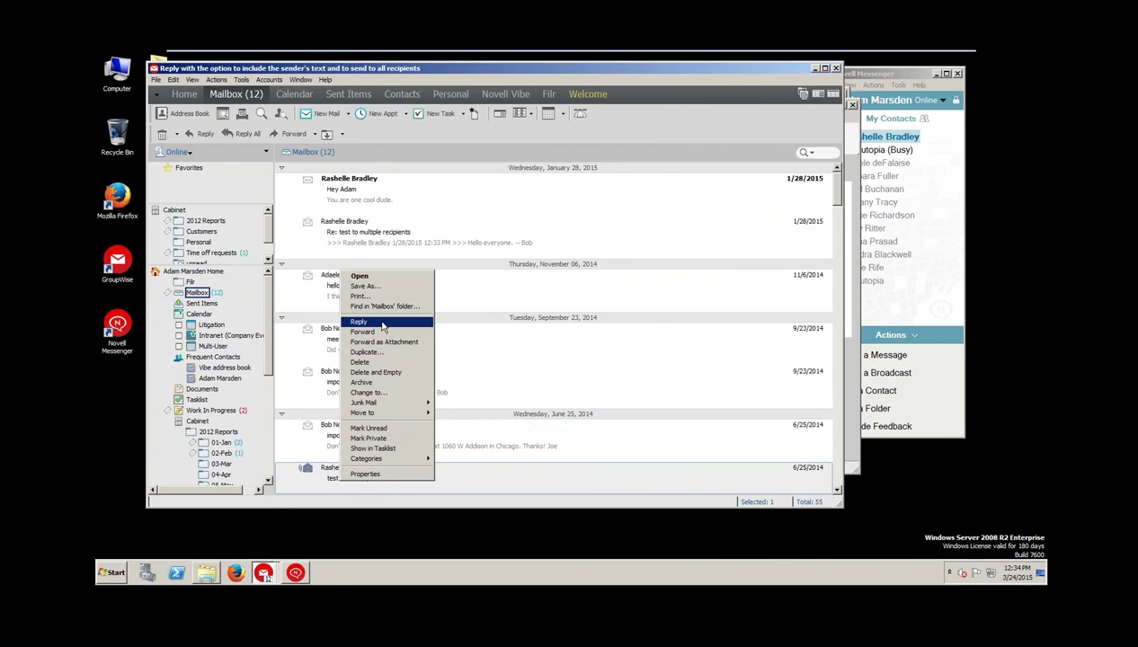
# Bring back the reply, turn on Include attachments from sender, then cancel without saving
pyautogui.click(264, 575)
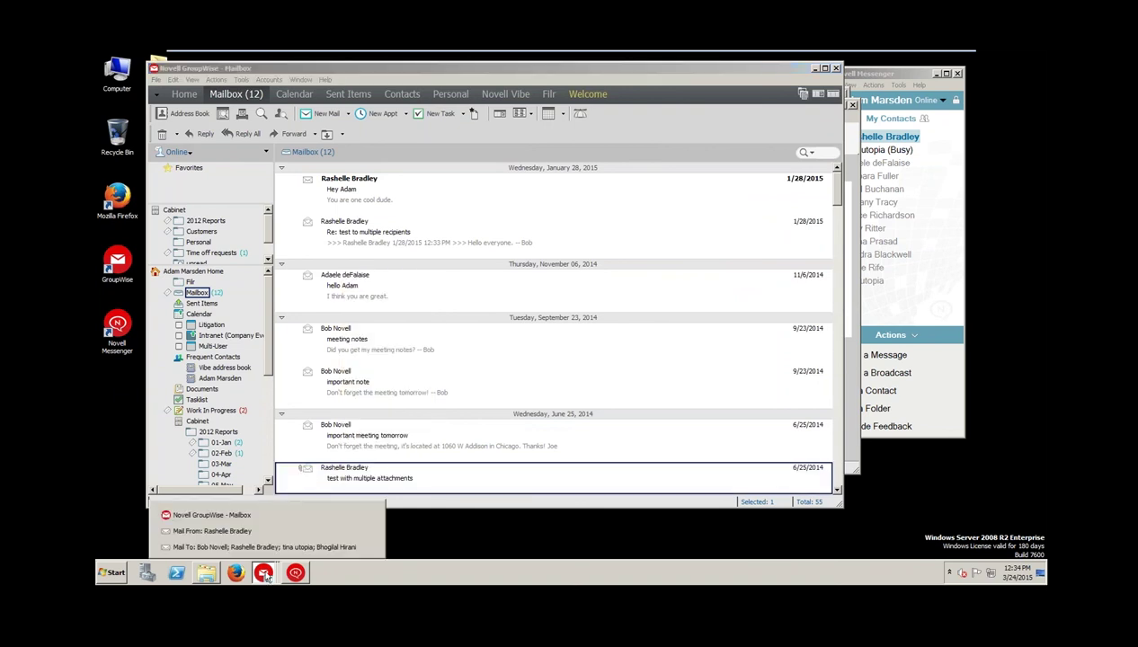
pyautogui.click(234, 547)
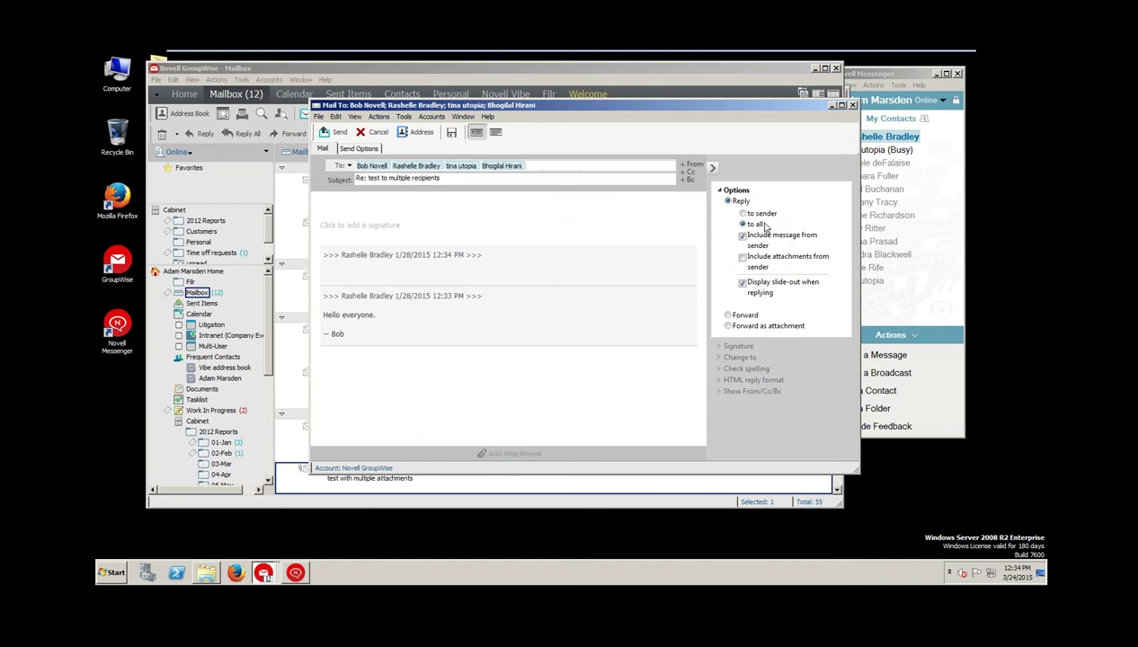
pyautogui.click(760, 261)
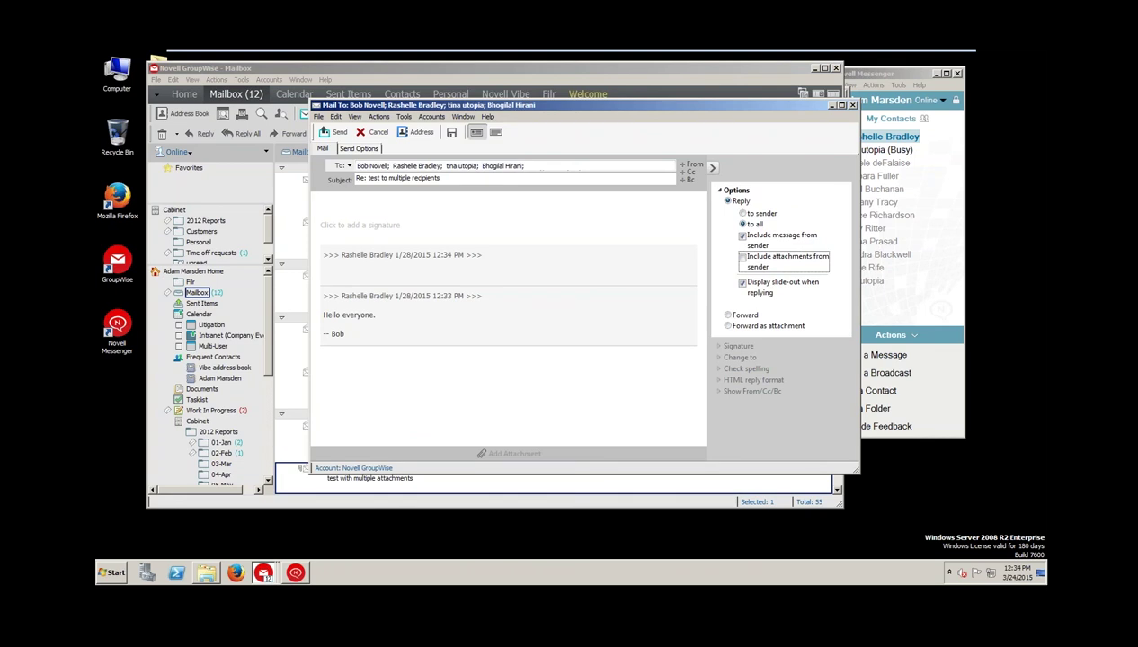
pyautogui.press('space')
pyautogui.click(371, 133)
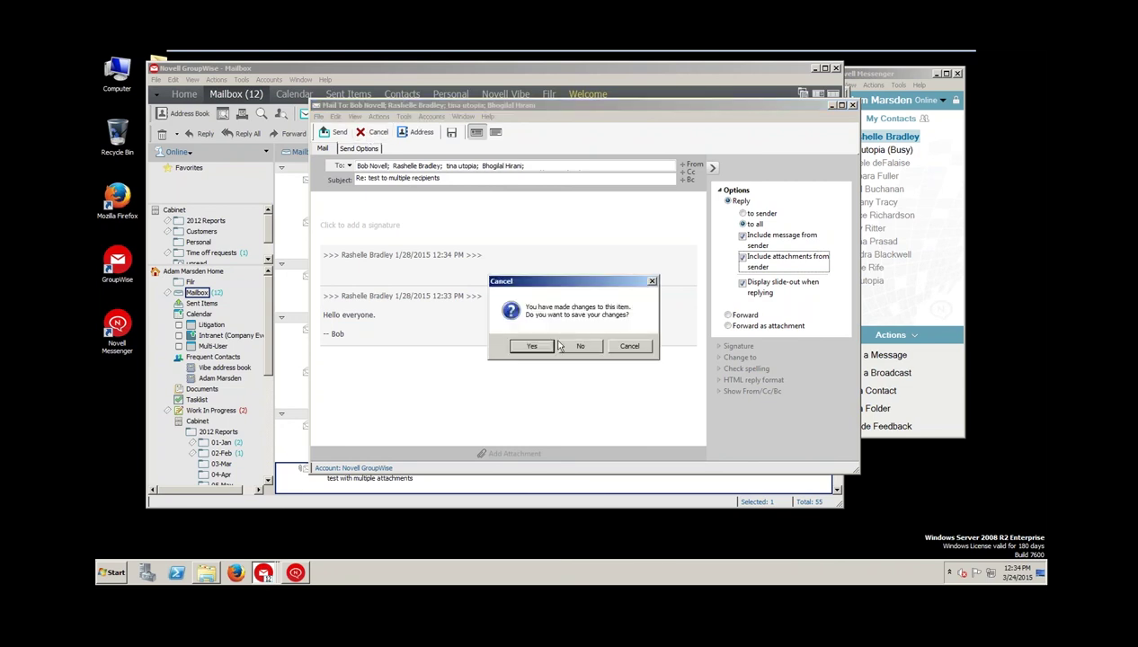
pyautogui.click(576, 349)
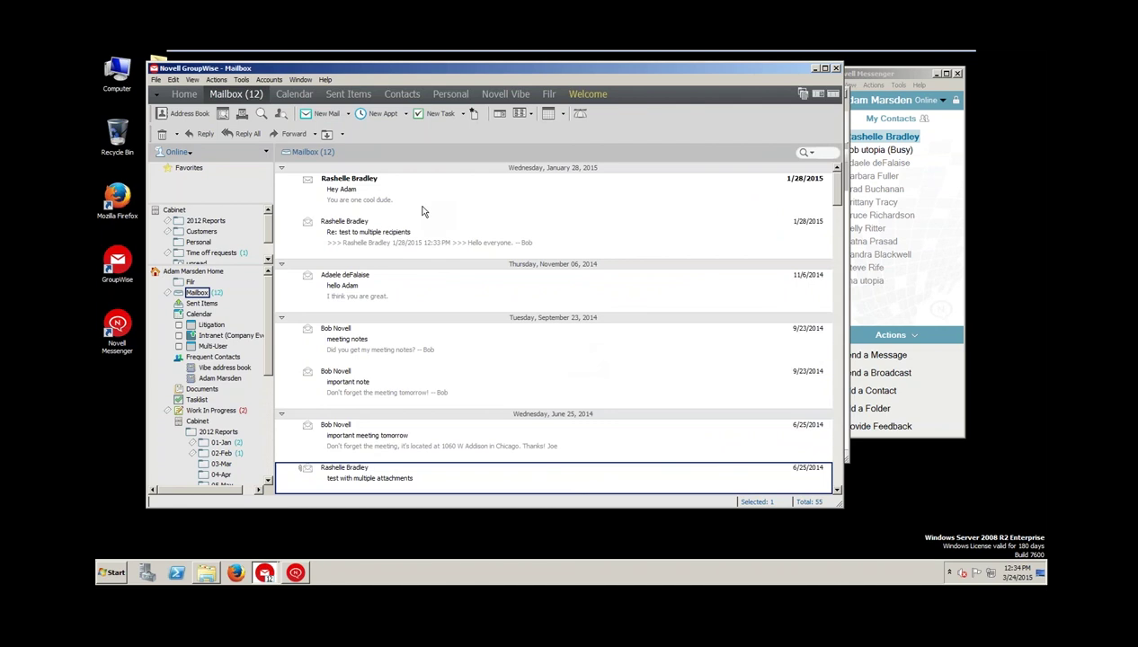
pyautogui.rightClick(351, 227)
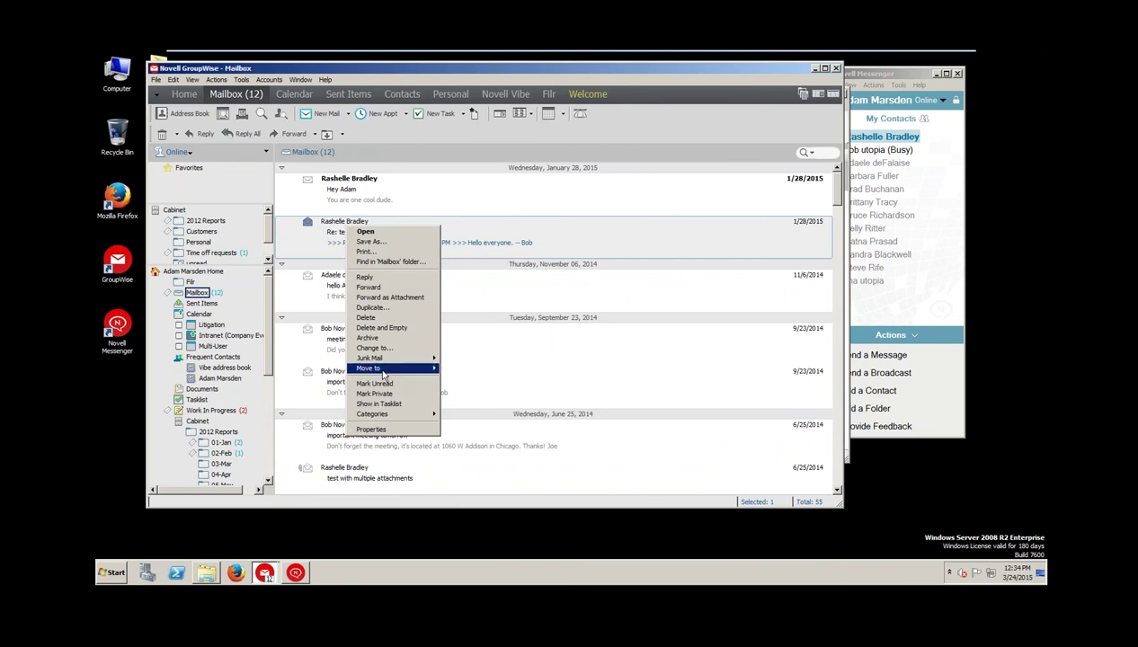
pyautogui.moveTo(384, 372)
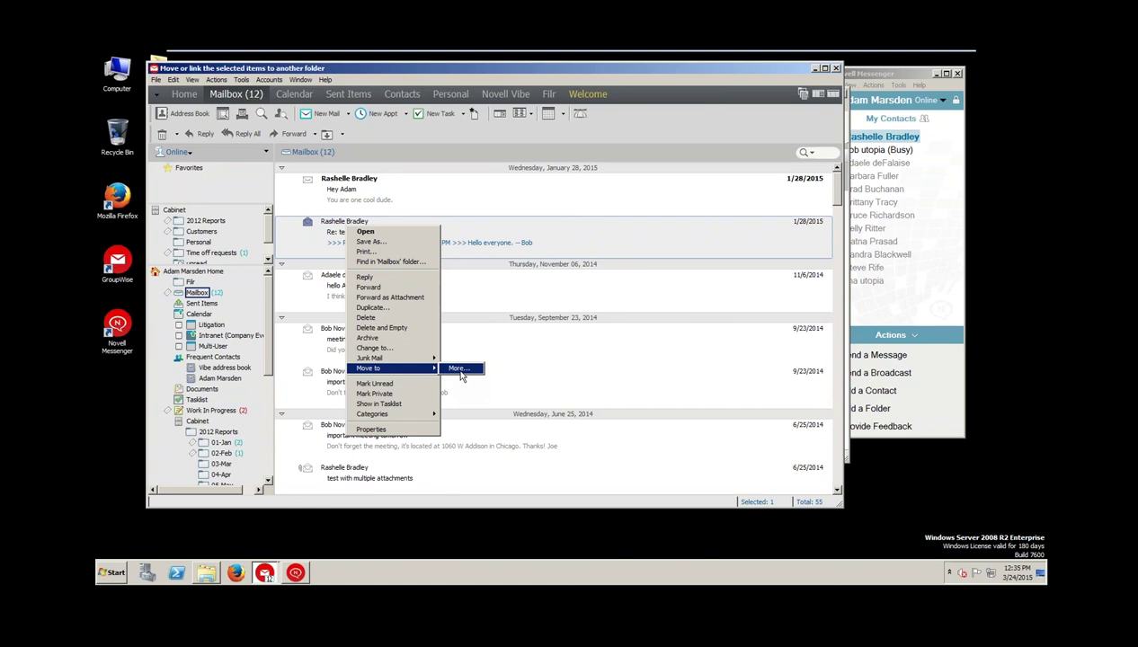
pyautogui.click(459, 368)
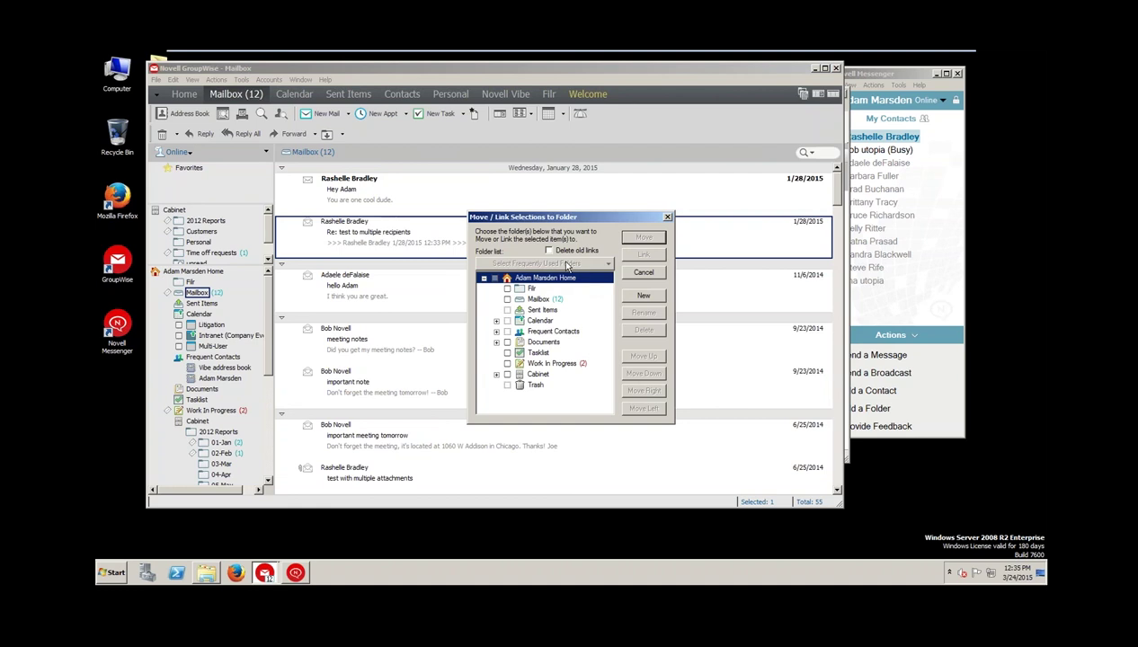
pyautogui.click(496, 375)
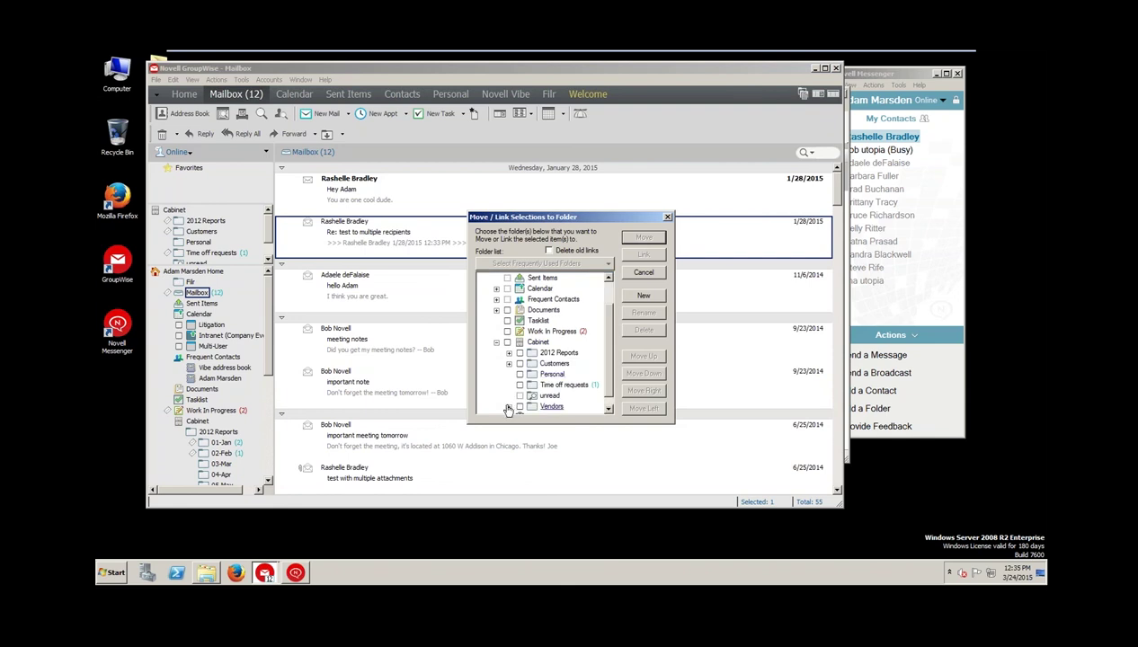
pyautogui.click(508, 364)
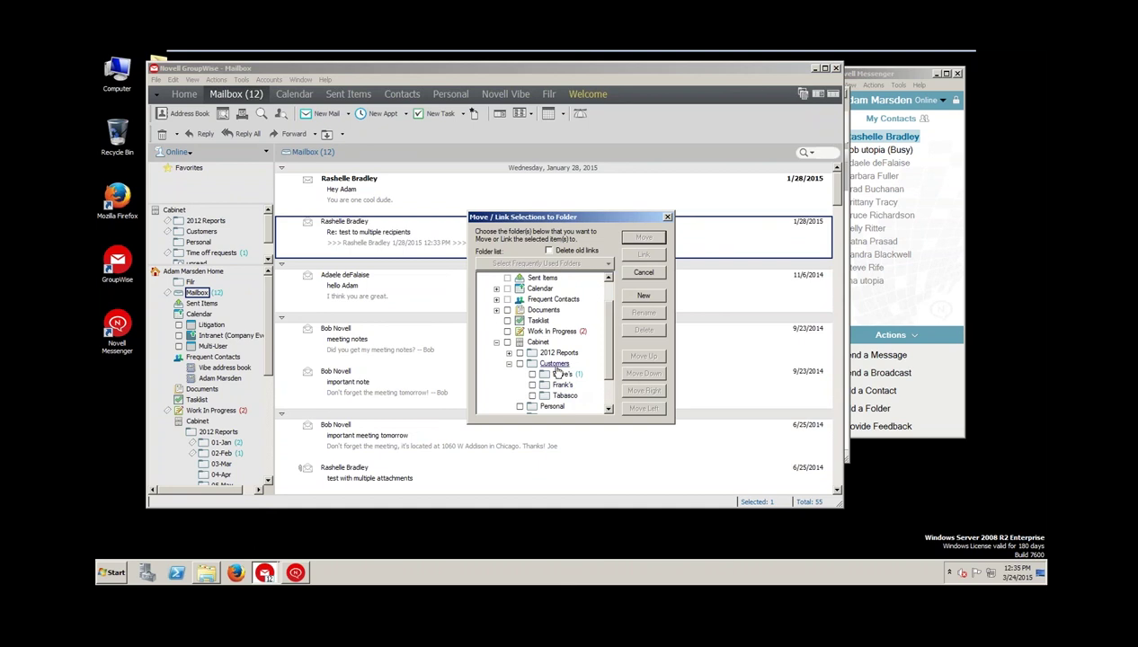
pyautogui.click(555, 366)
pyautogui.press('t')
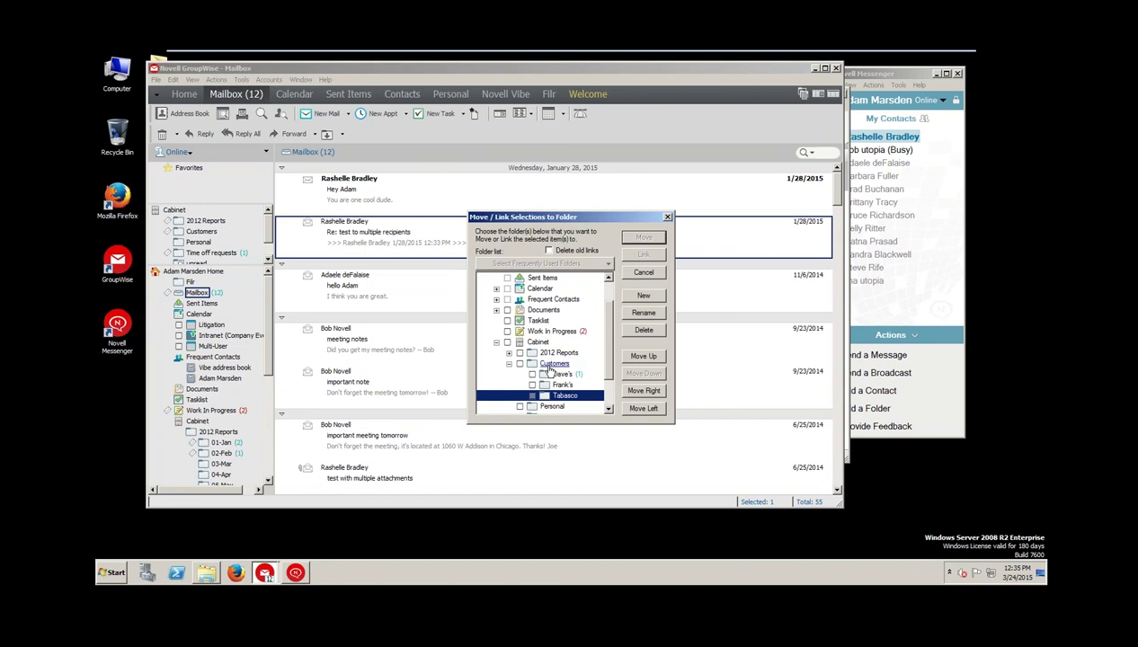
pyautogui.click(508, 352)
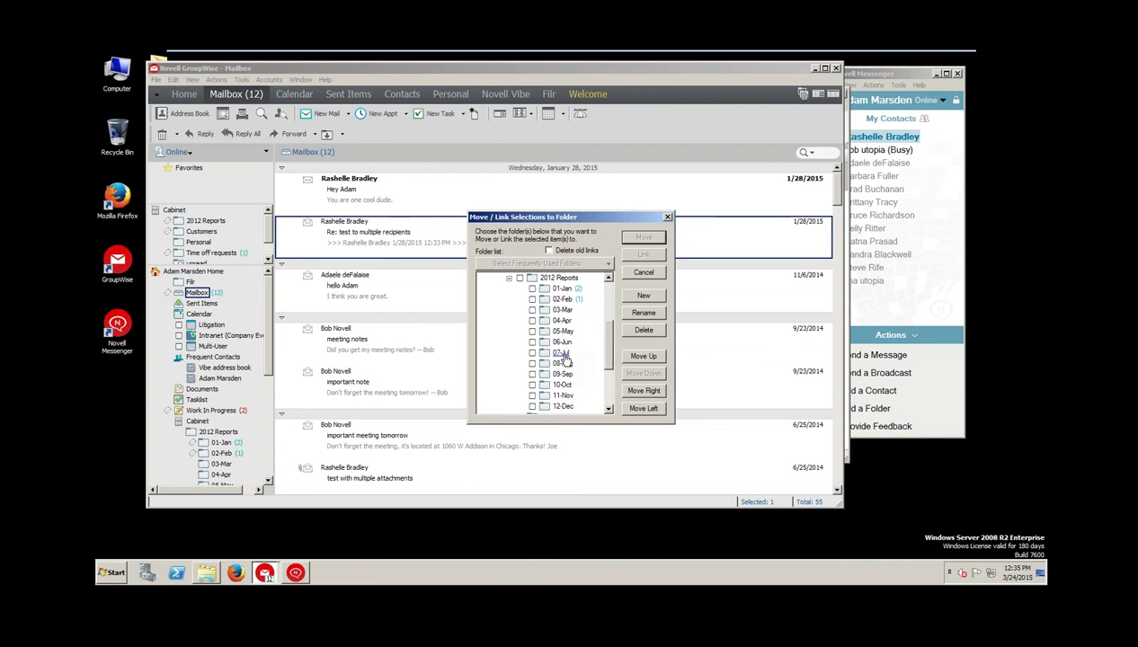
pyautogui.click(666, 217)
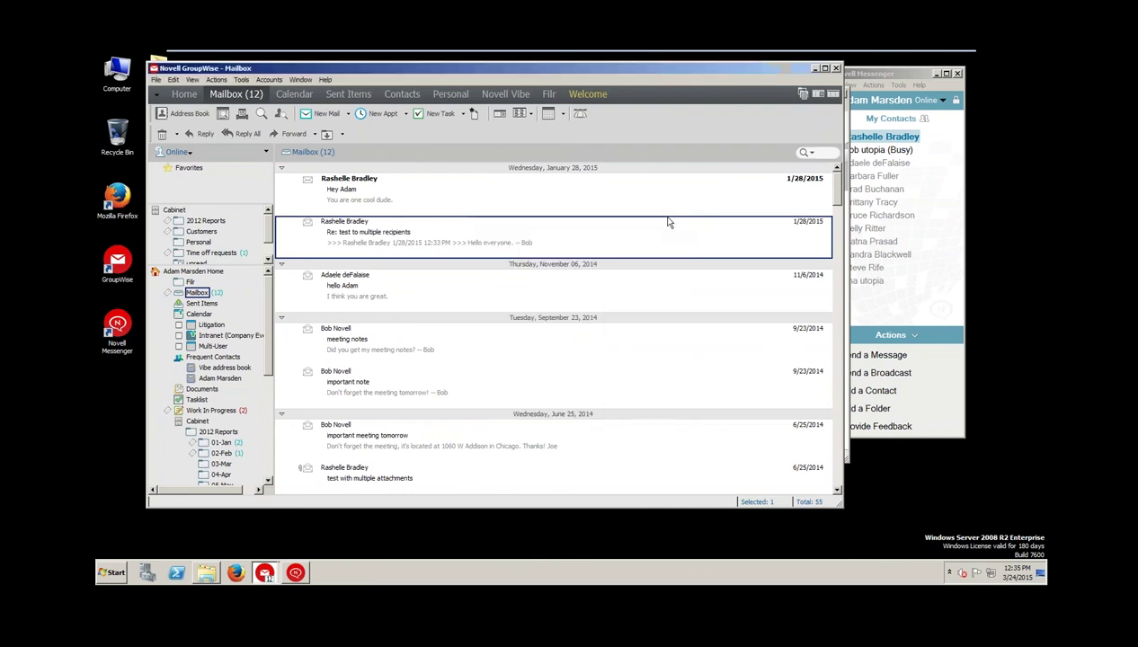
# Hide the folder tree, then turn the Folder List pane back on beside the messages
pyautogui.click(800, 94)
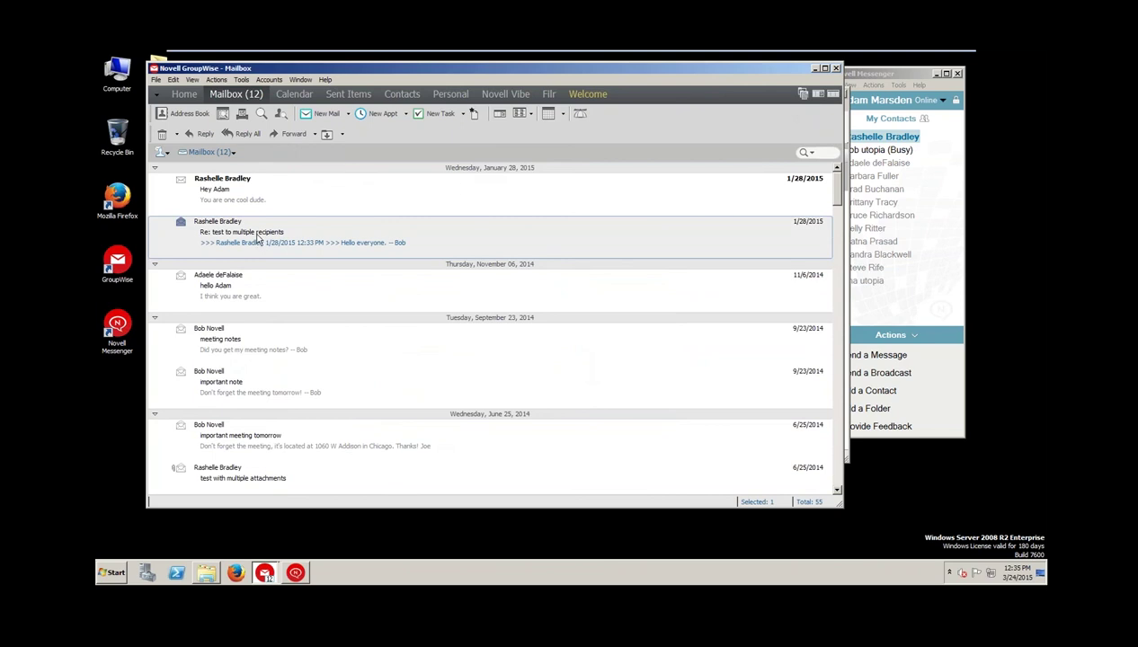
pyautogui.moveTo(153, 245)
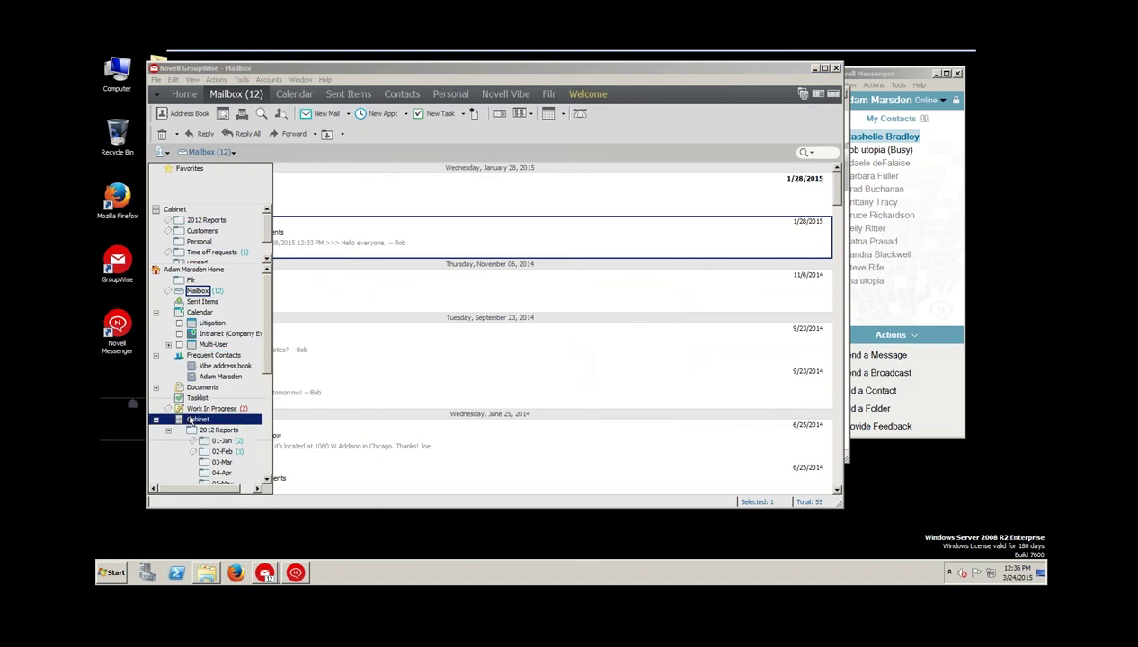
pyautogui.moveTo(192, 464); pyautogui.dragTo(221, 401)
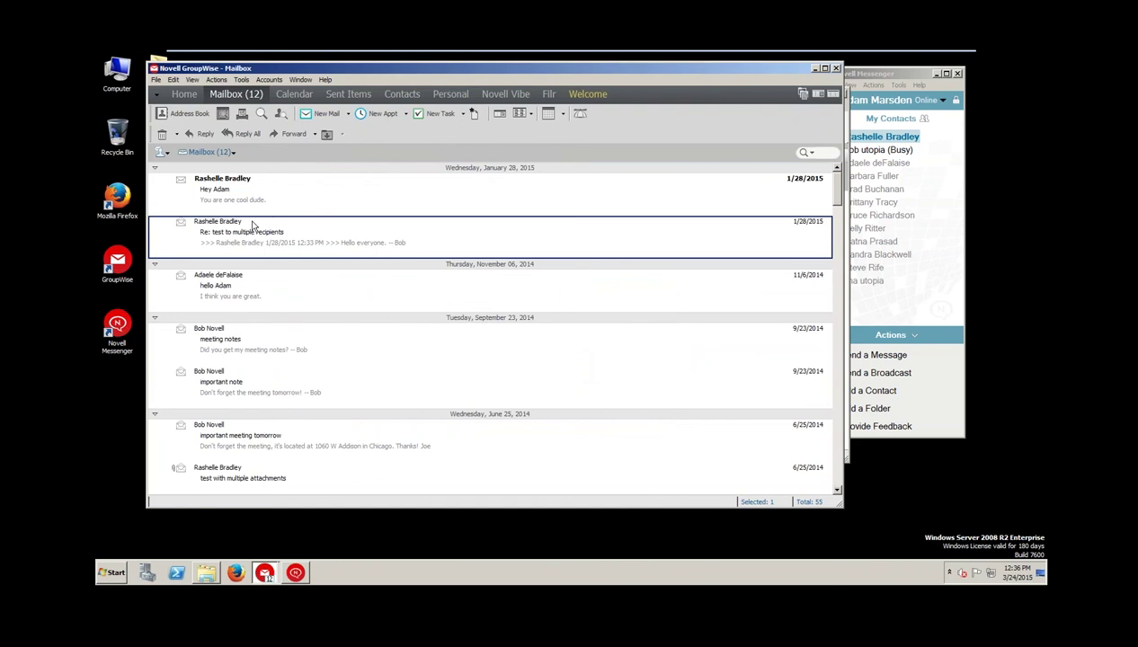
pyautogui.rightClick(225, 222)
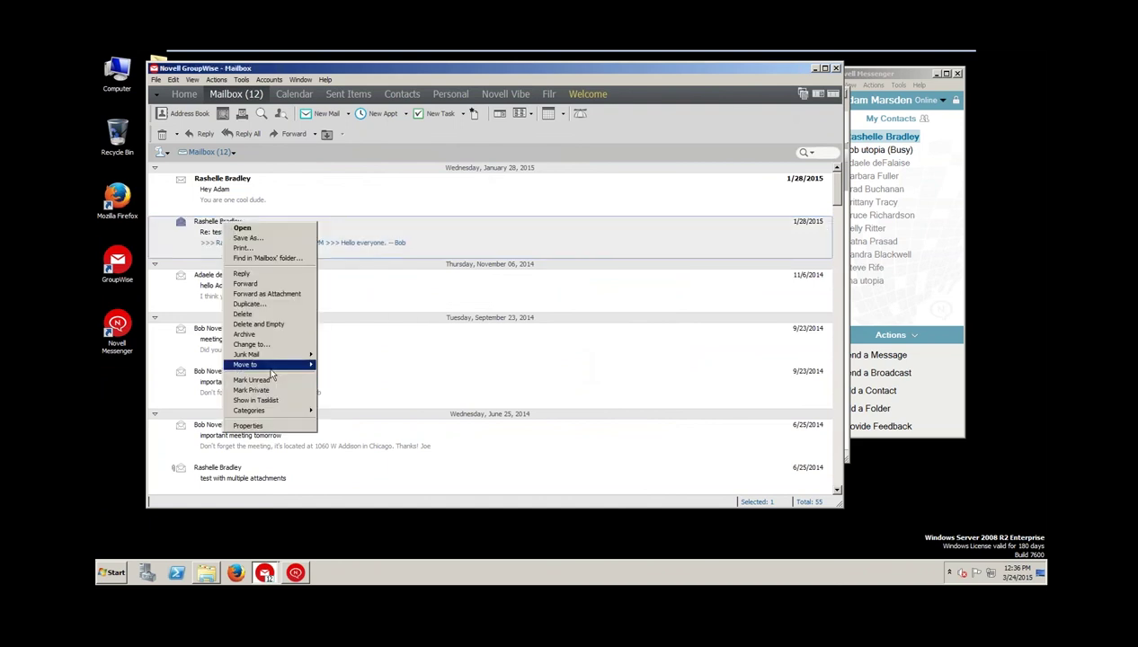
pyautogui.moveTo(270, 365)
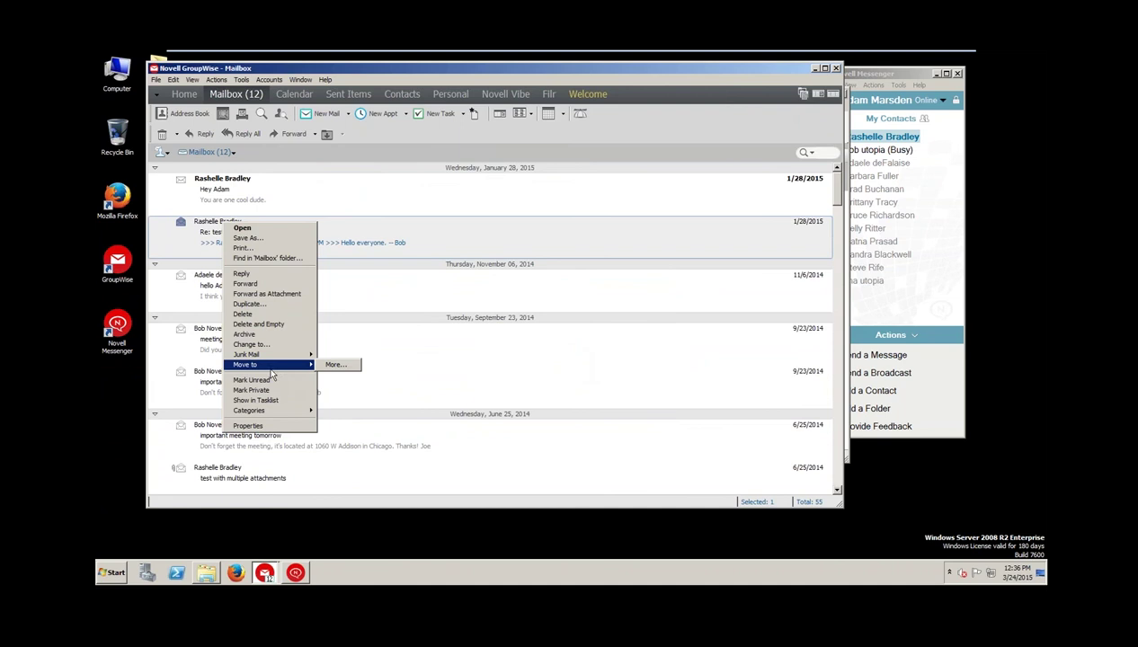
pyautogui.click(785, 86)
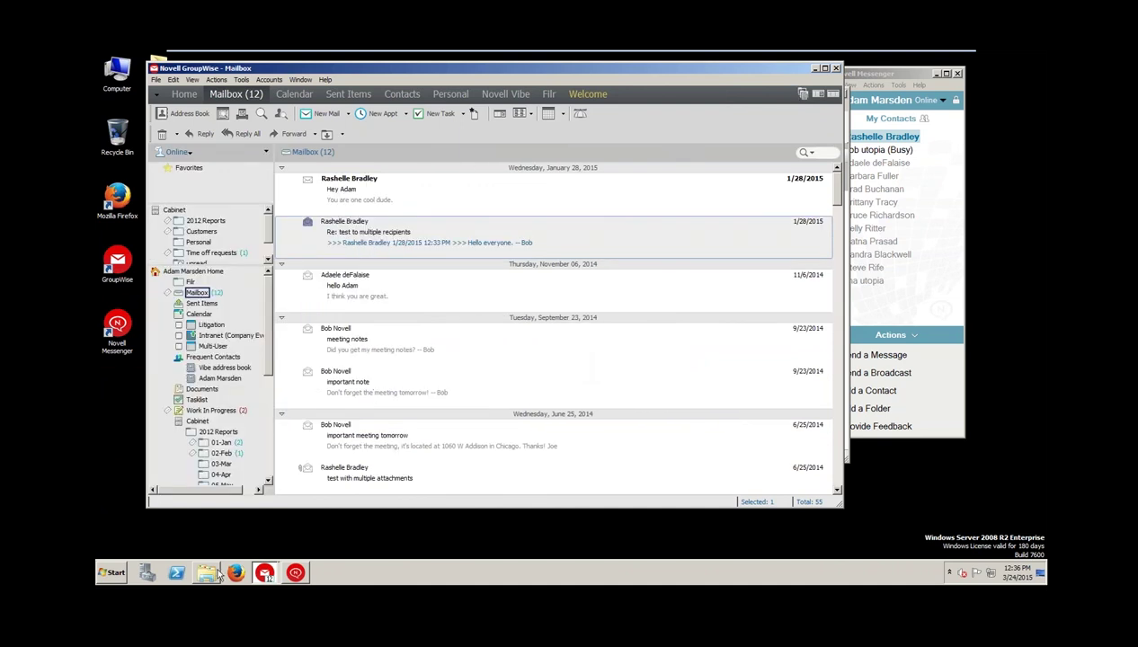
# Launch Firefox and open the GroupWise WebAccess login page from the Novell bookmarks
pyautogui.click(236, 572)
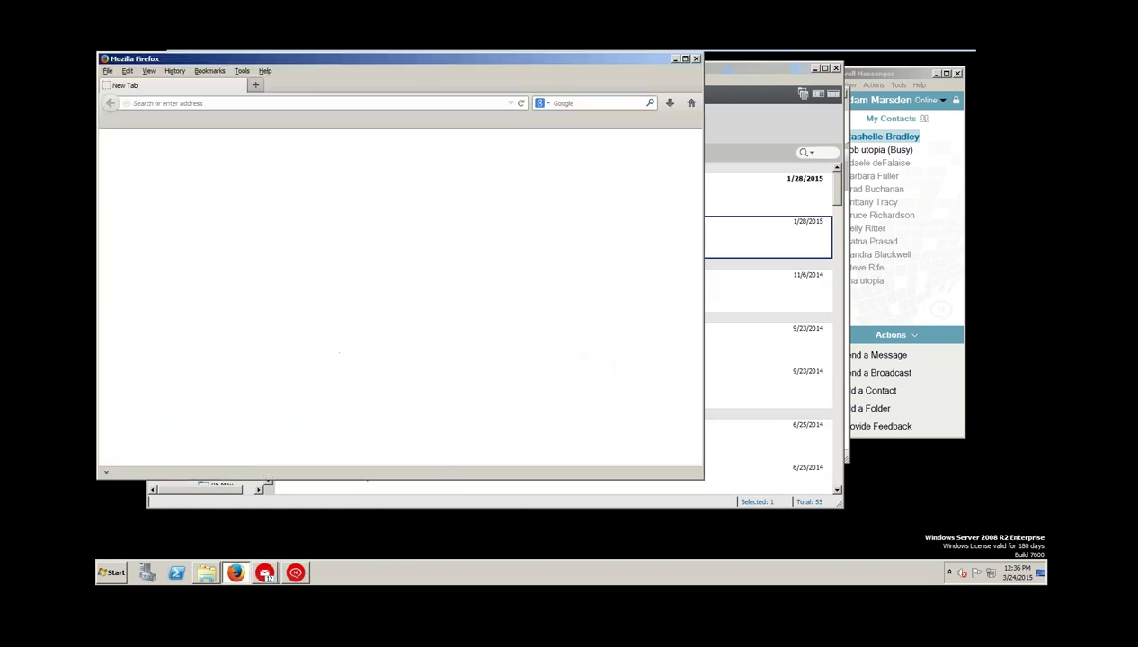
pyautogui.moveTo(362, 60); pyautogui.dragTo(612, 90)
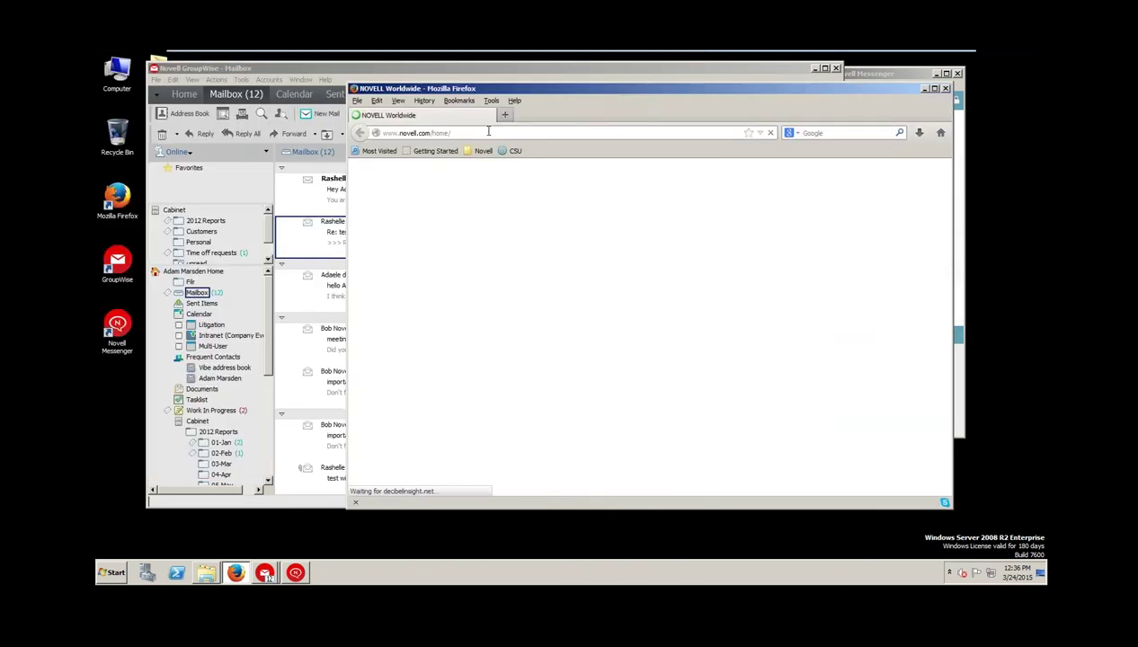
pyautogui.click(481, 150)
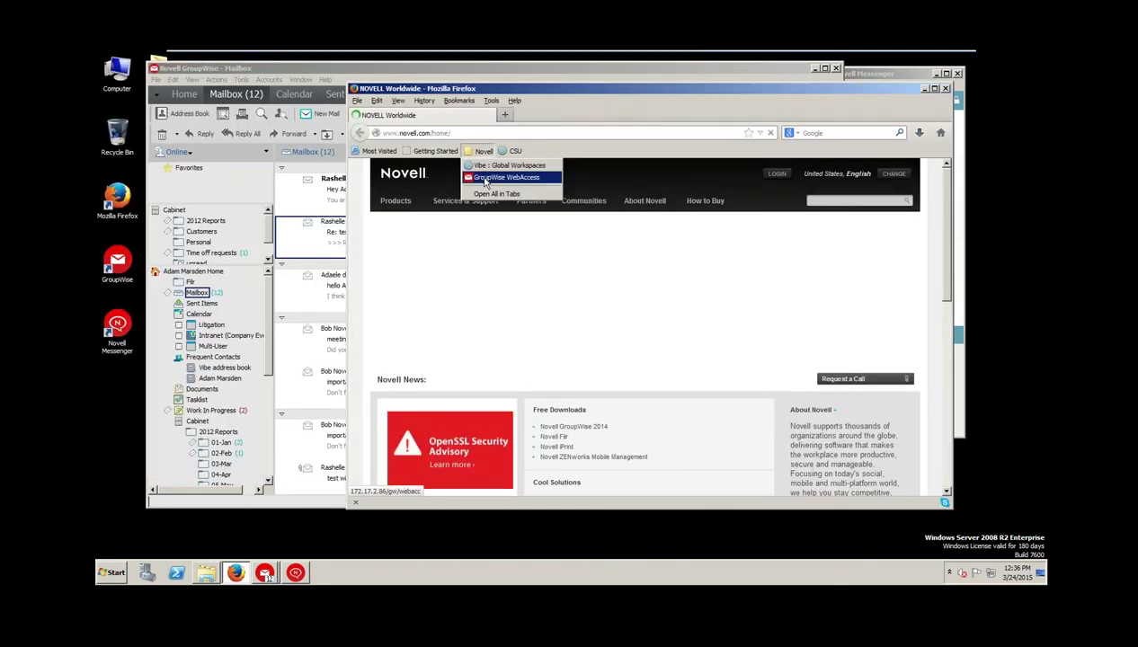
pyautogui.click(486, 178)
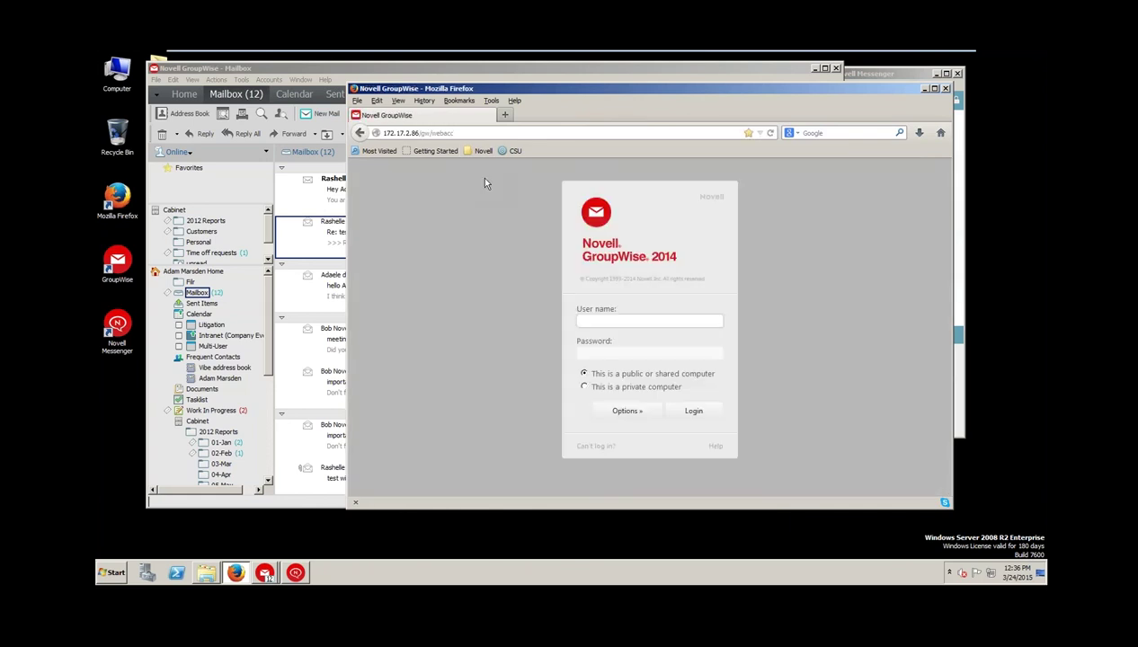
# Log in to WebAccess with the second user's name and password
pyautogui.write('bob')
pyautogui.press('Tab')
pyautogui.write('novell')
pyautogui.press('Return')
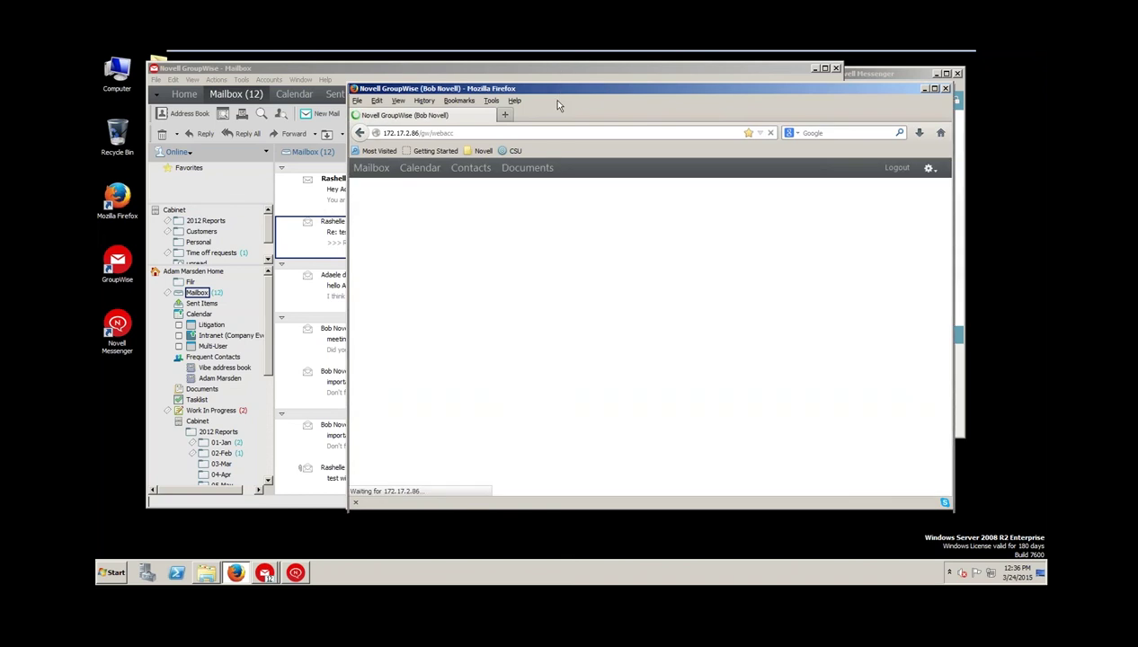
pyautogui.moveTo(548, 95)
pyautogui.mouseDown()
pyautogui.moveTo(571, 115)
pyautogui.moveTo(320, 109)
pyautogui.moveTo(337, 72)
pyautogui.moveTo(542, 87)
pyautogui.mouseUp()
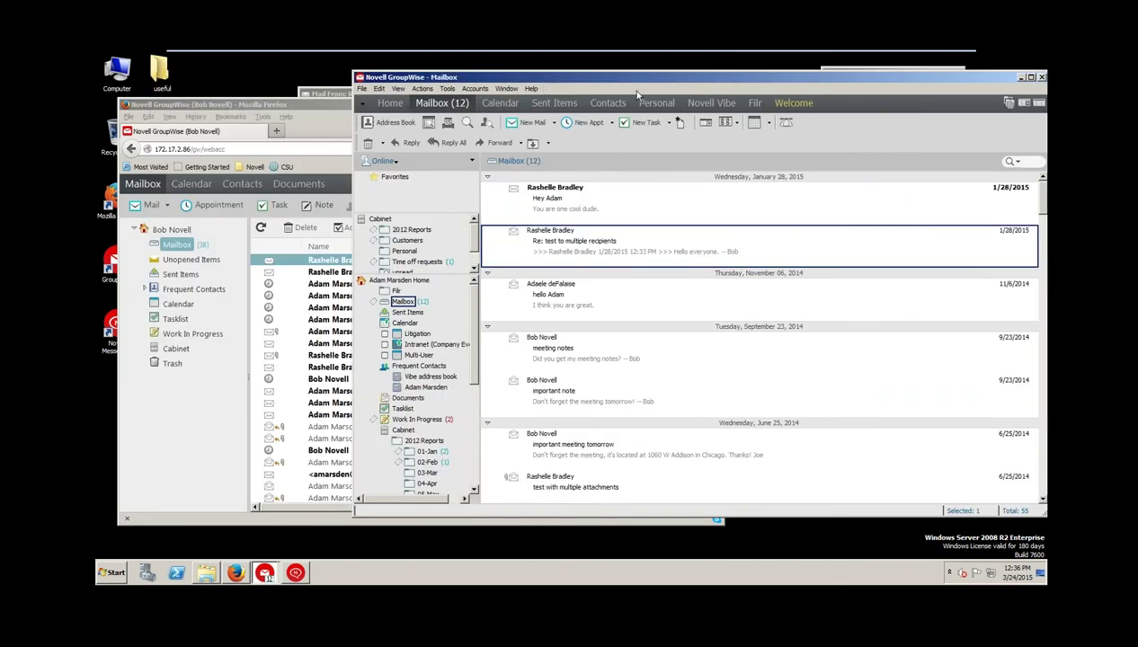
# Send the second user a new mail with subject 'important note' and body 'You're fired!'
pyautogui.click(528, 123)
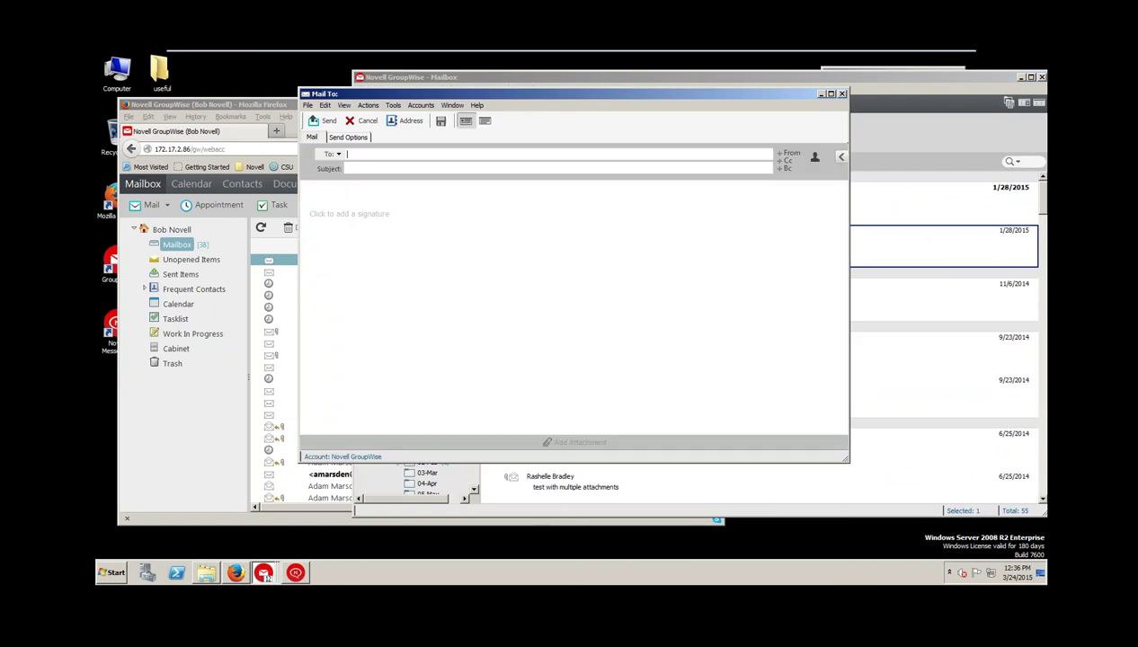
pyautogui.write('bob')
pyautogui.press('Tab')
pyautogui.write('important note')
pyautogui.press('Tab')
pyautogui.write("You'r")
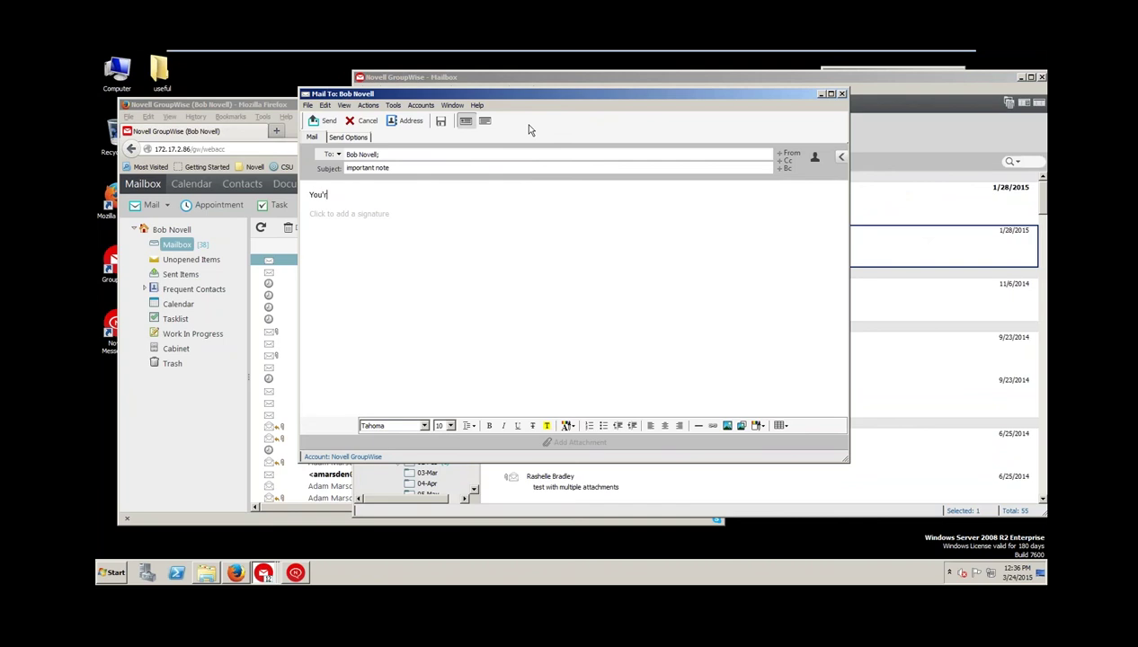
pyautogui.write('e fired!')
pyautogui.click(325, 120)
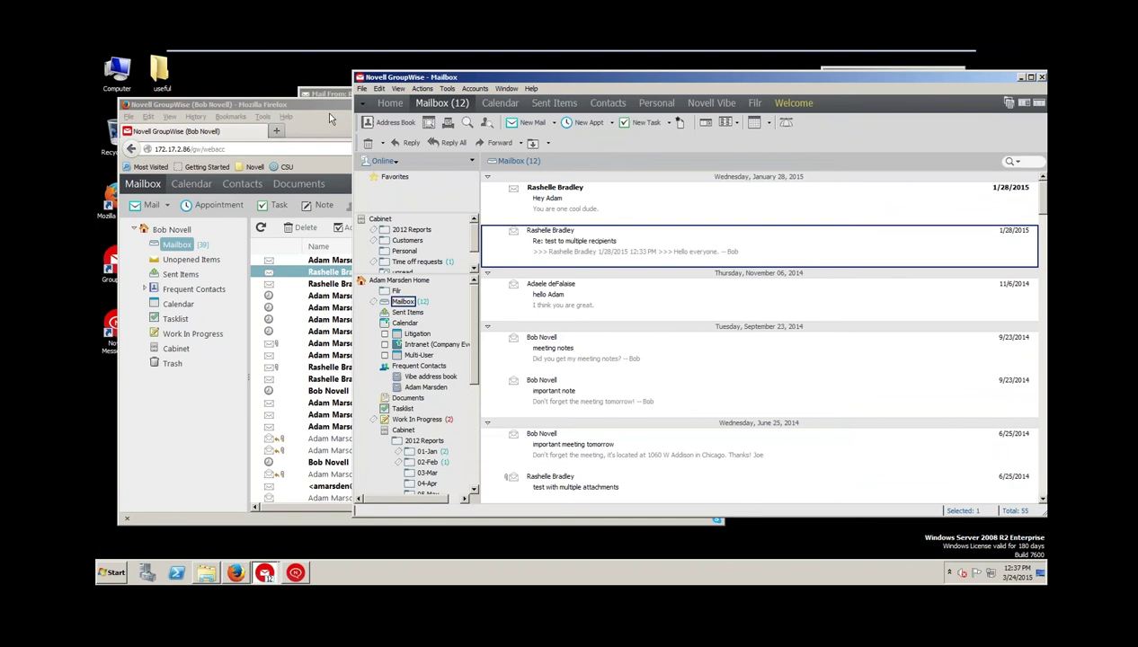
# Open and close the 'important note' message in WebAccess, then log out and close Firefox
pyautogui.click(330, 118)
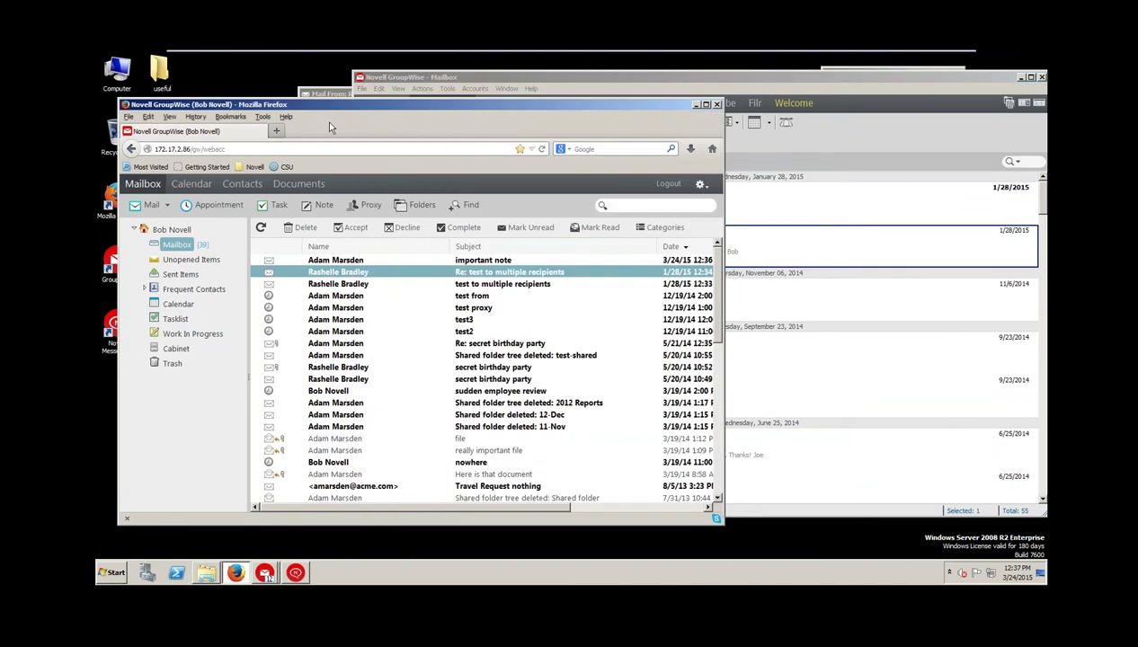
pyautogui.click(332, 260)
pyautogui.doubleClick(332, 260)
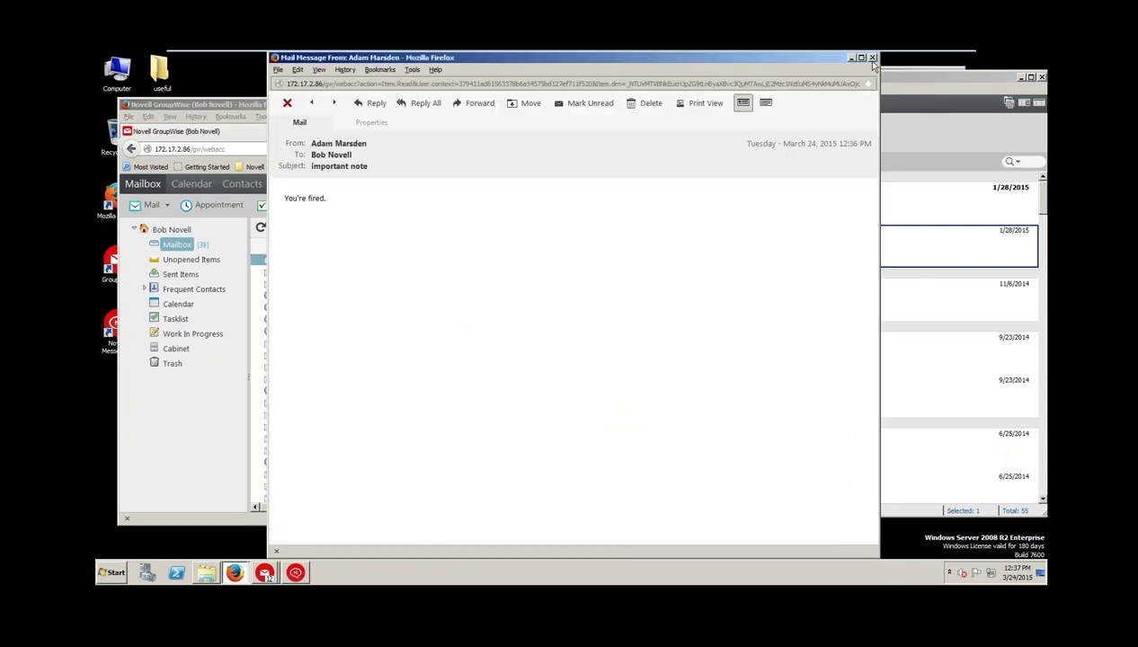
pyautogui.click(871, 58)
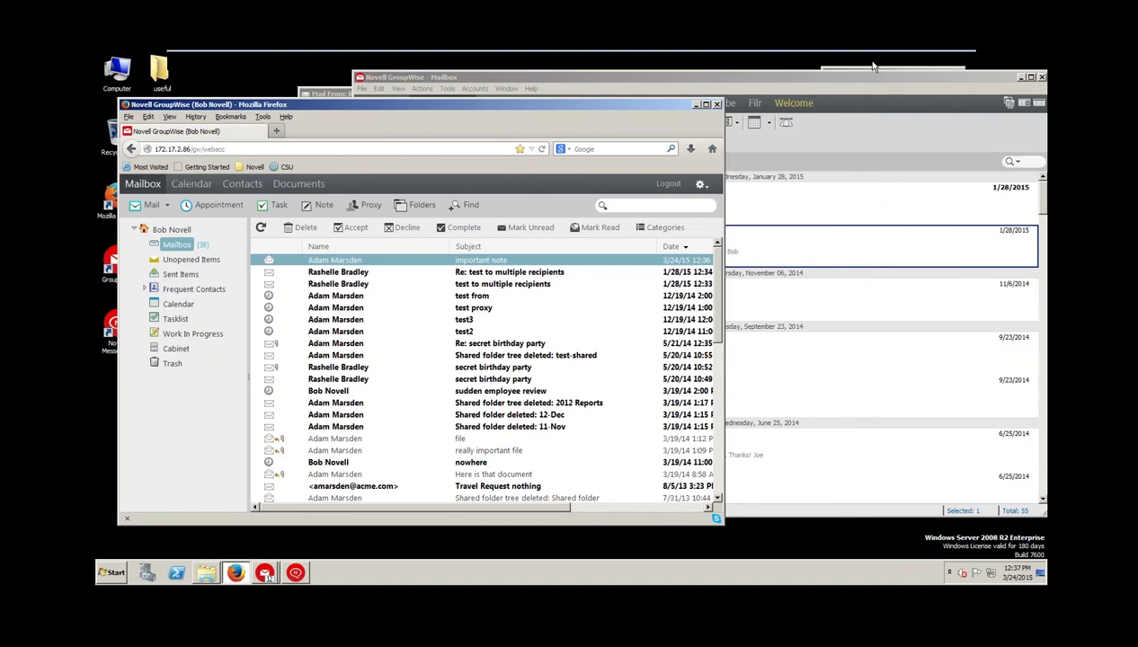
pyautogui.click(669, 183)
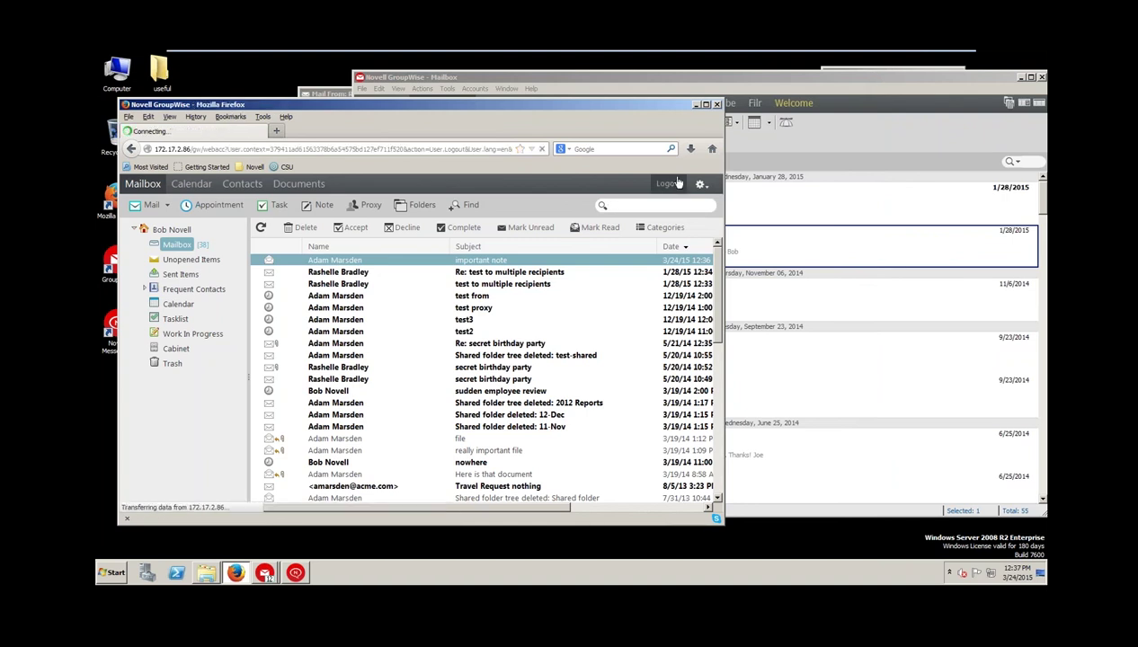
pyautogui.click(716, 105)
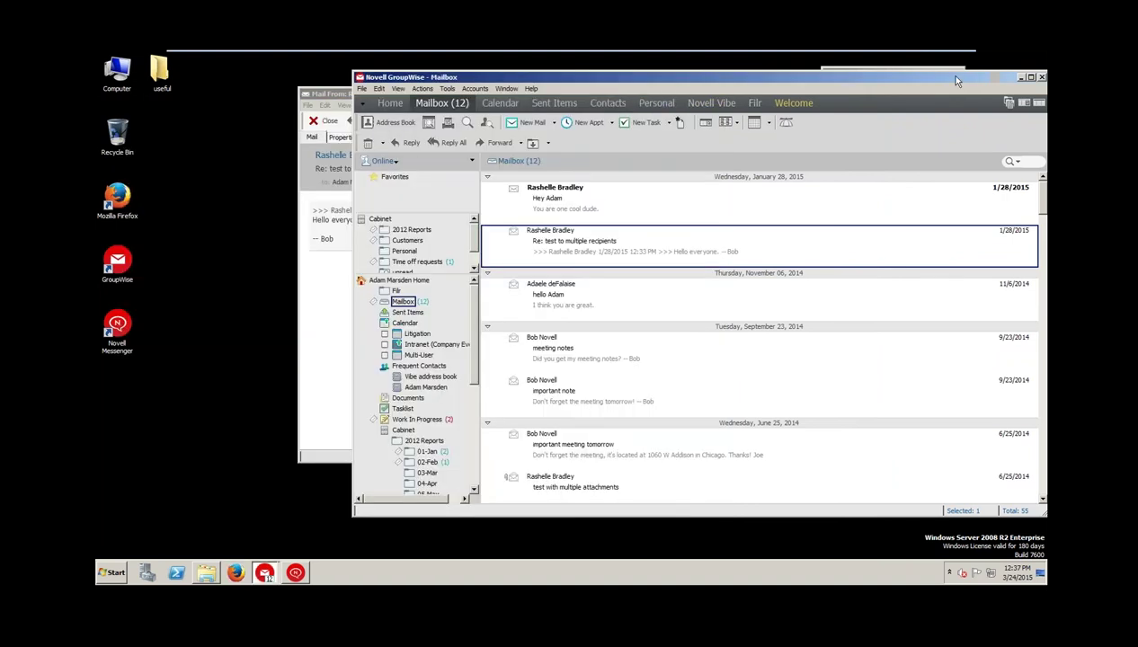
# Exit and minimize the VMware full-screen view and bring up the PowerPoint deck
pyautogui.moveTo(991, 80); pyautogui.dragTo(867, 85)
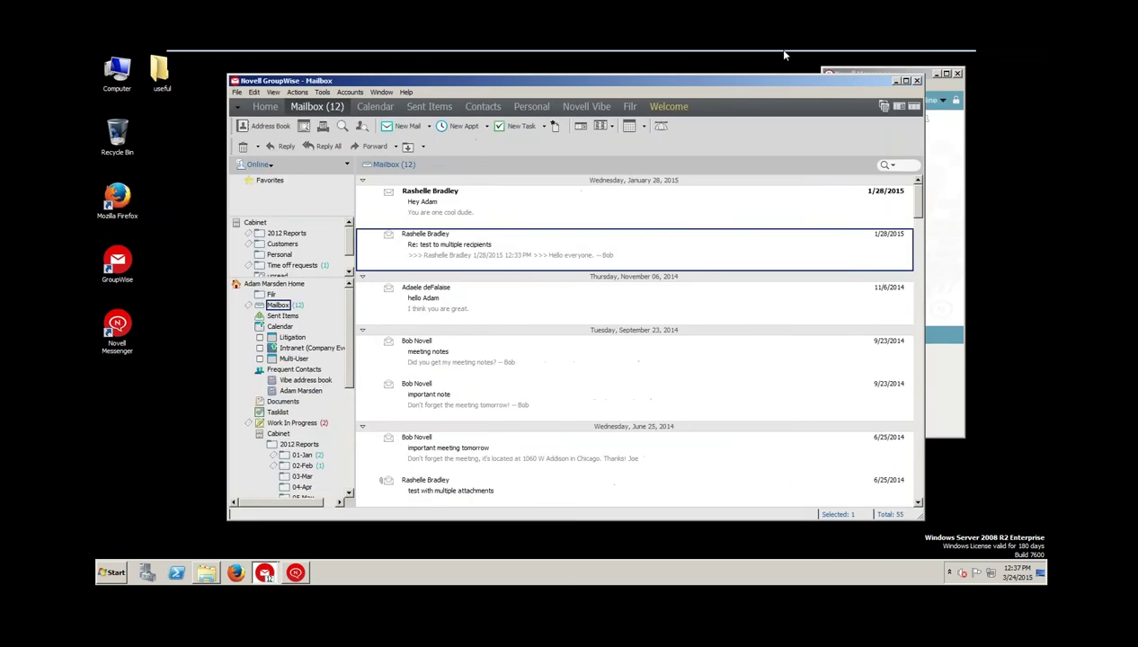
pyautogui.moveTo(779, 55)
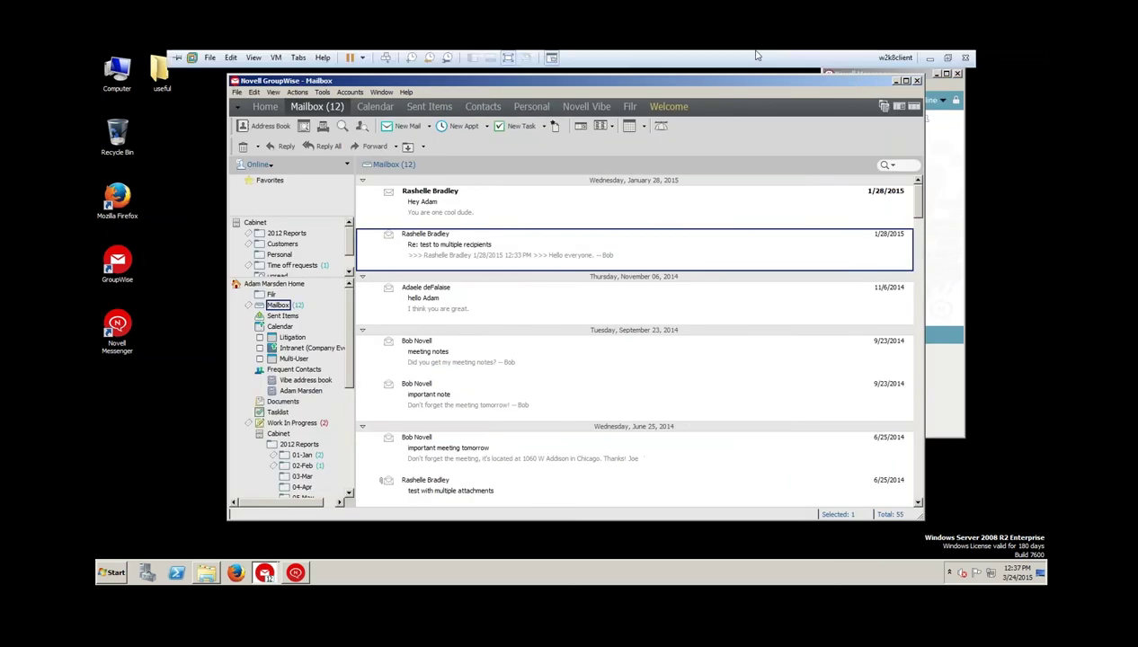
pyautogui.click(508, 57)
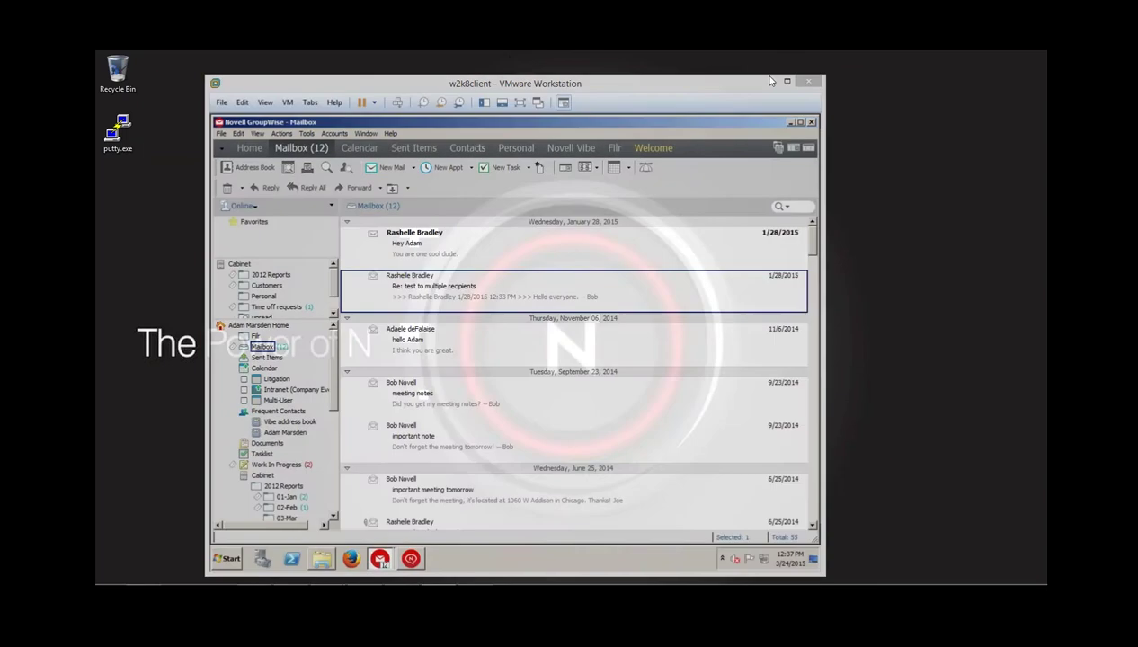
pyautogui.click(770, 81)
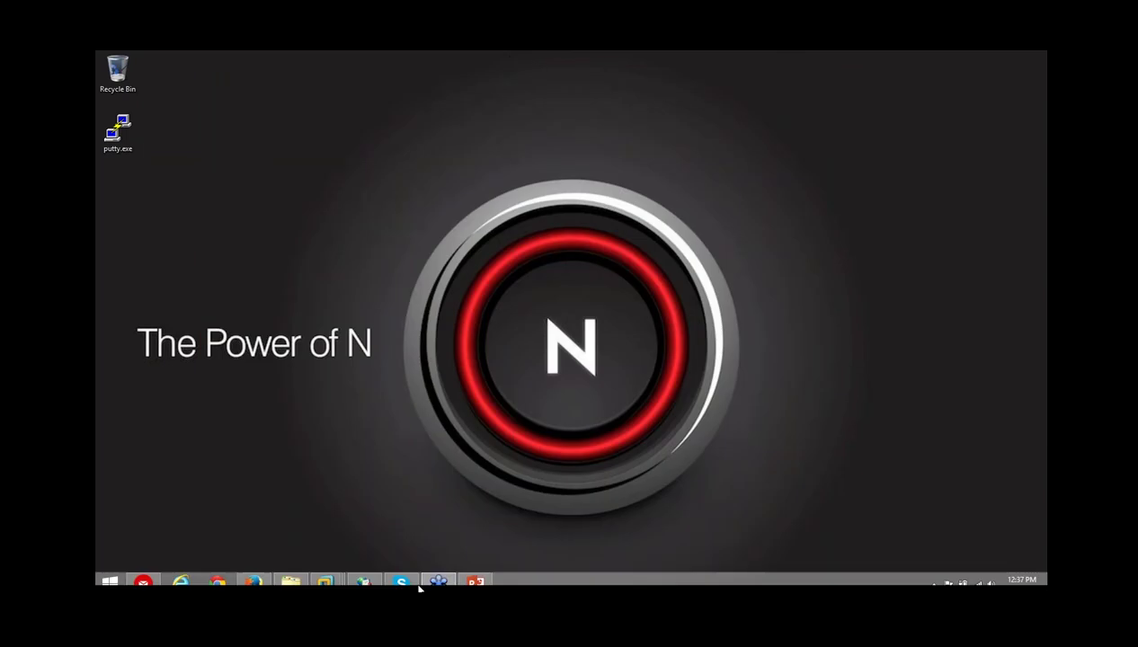
pyautogui.click(475, 576)
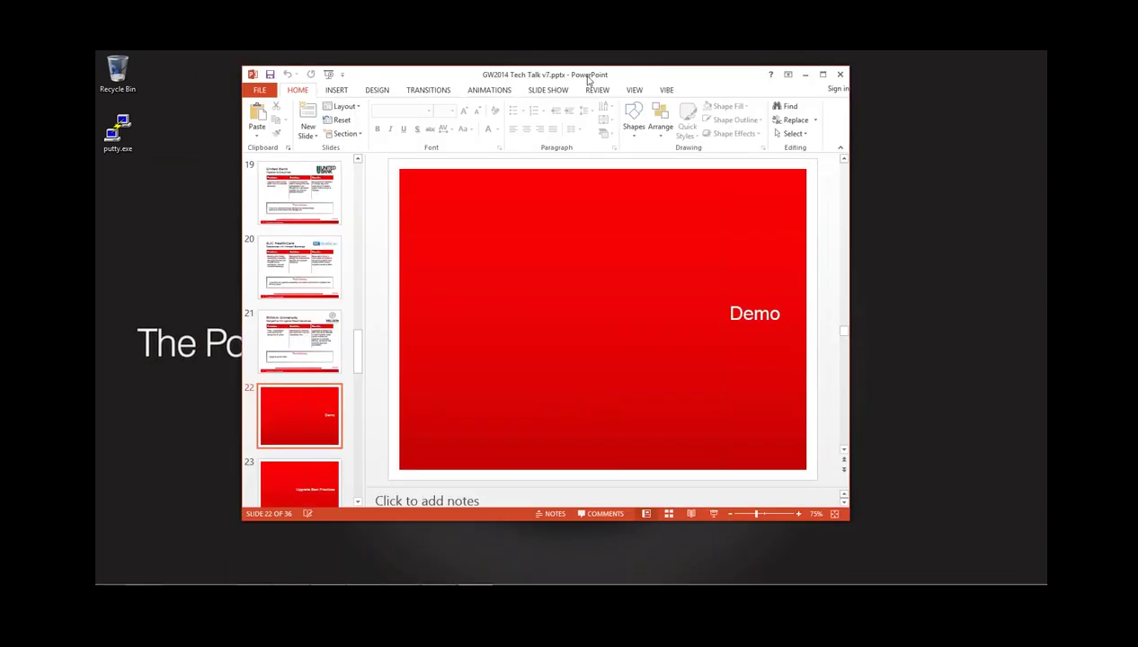
# Present the slide show from the Upgrade Best Practices slide, advancing to its bullet slide
pyautogui.press('pagedown')
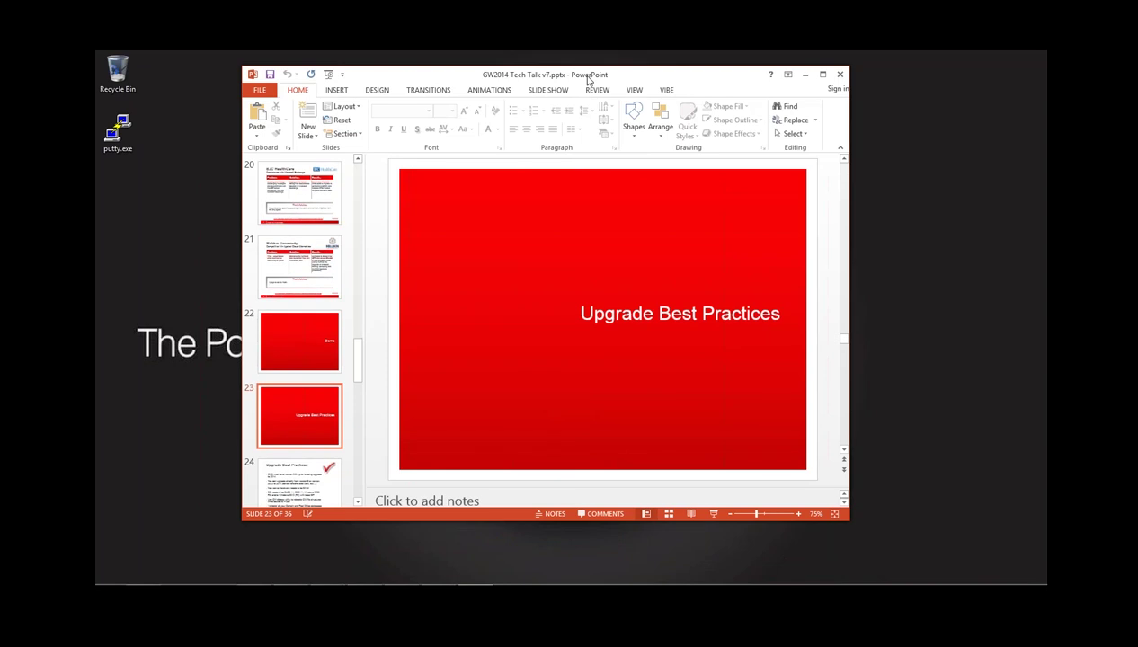
pyautogui.hotkey('shift', 'F5')
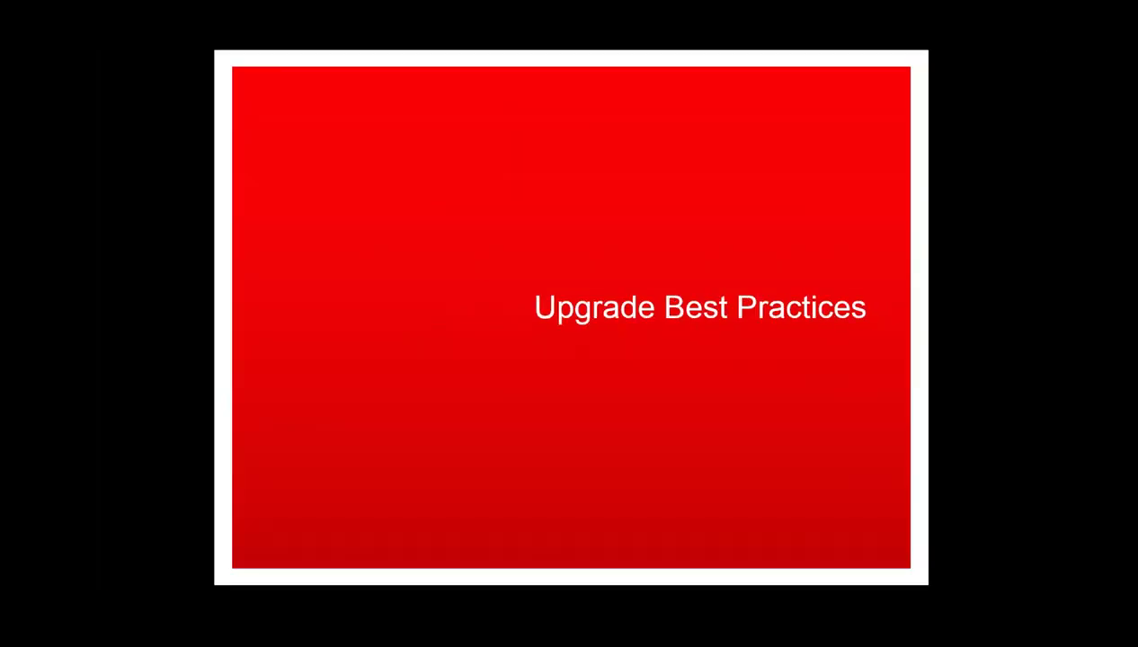
pyautogui.press('pagedown')
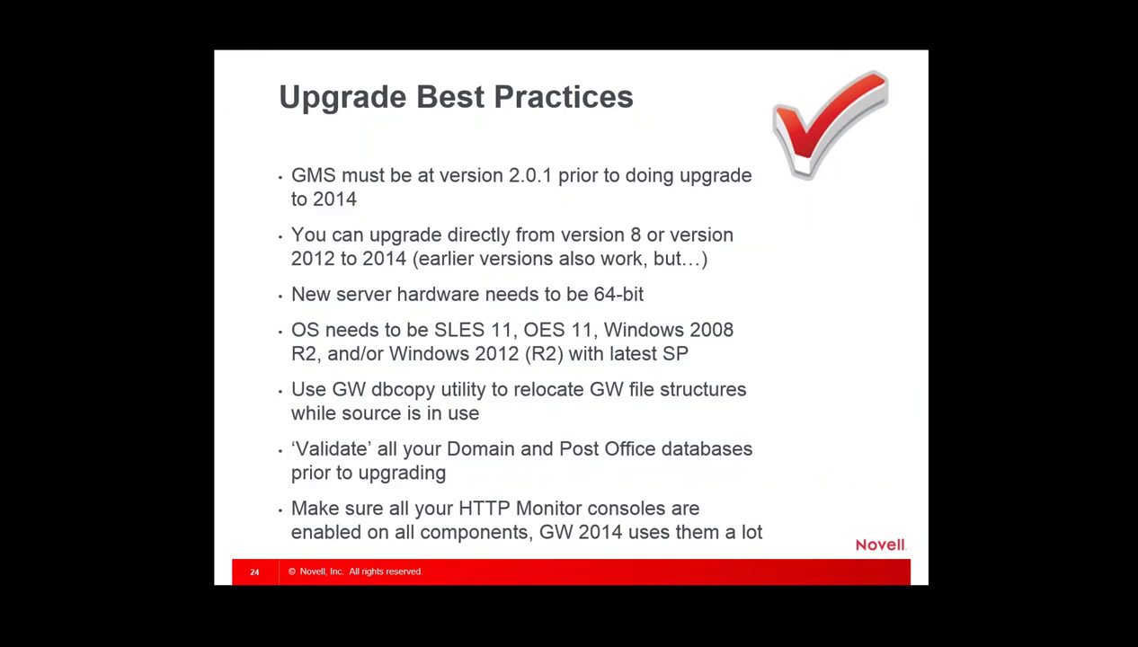